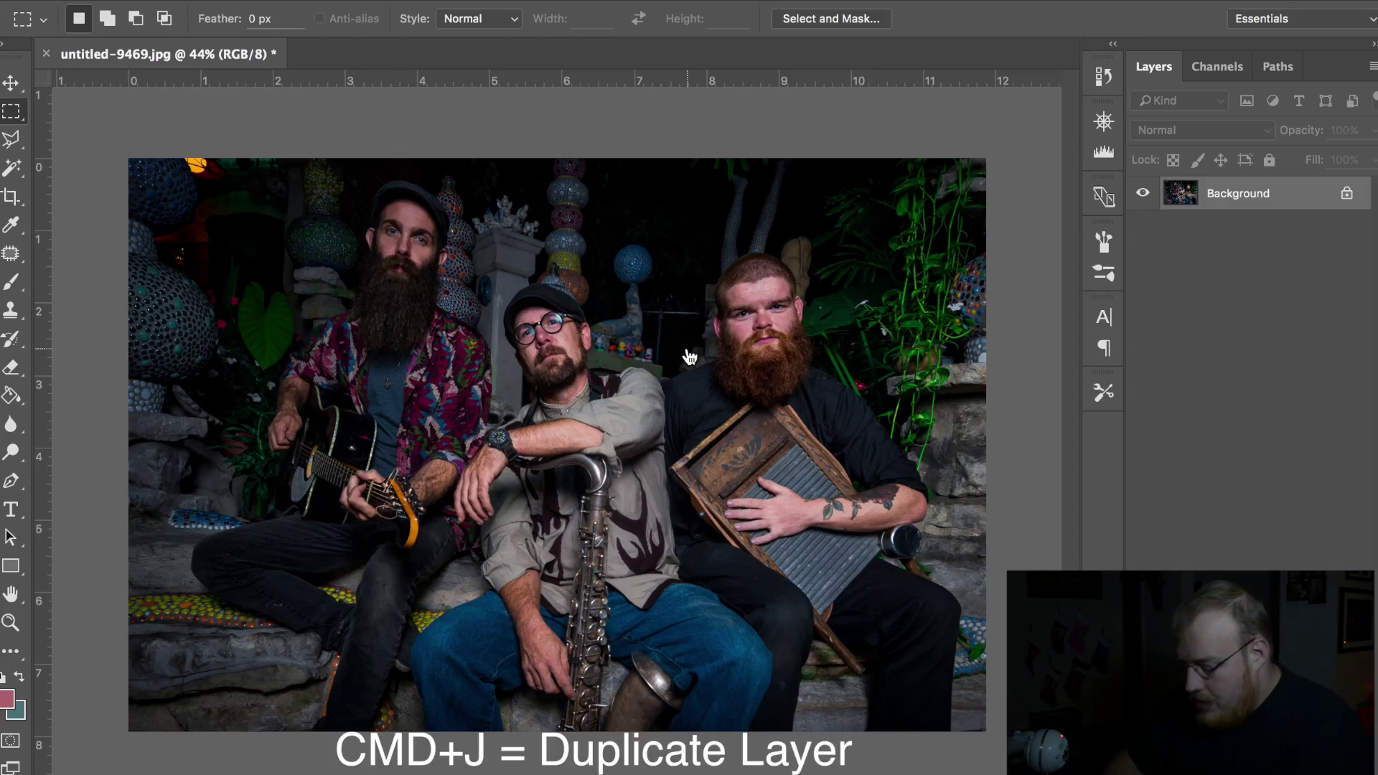
Step: Duplicate the Background layer twice, creating Layer 1 and Layer 1 copy
key(super+j)
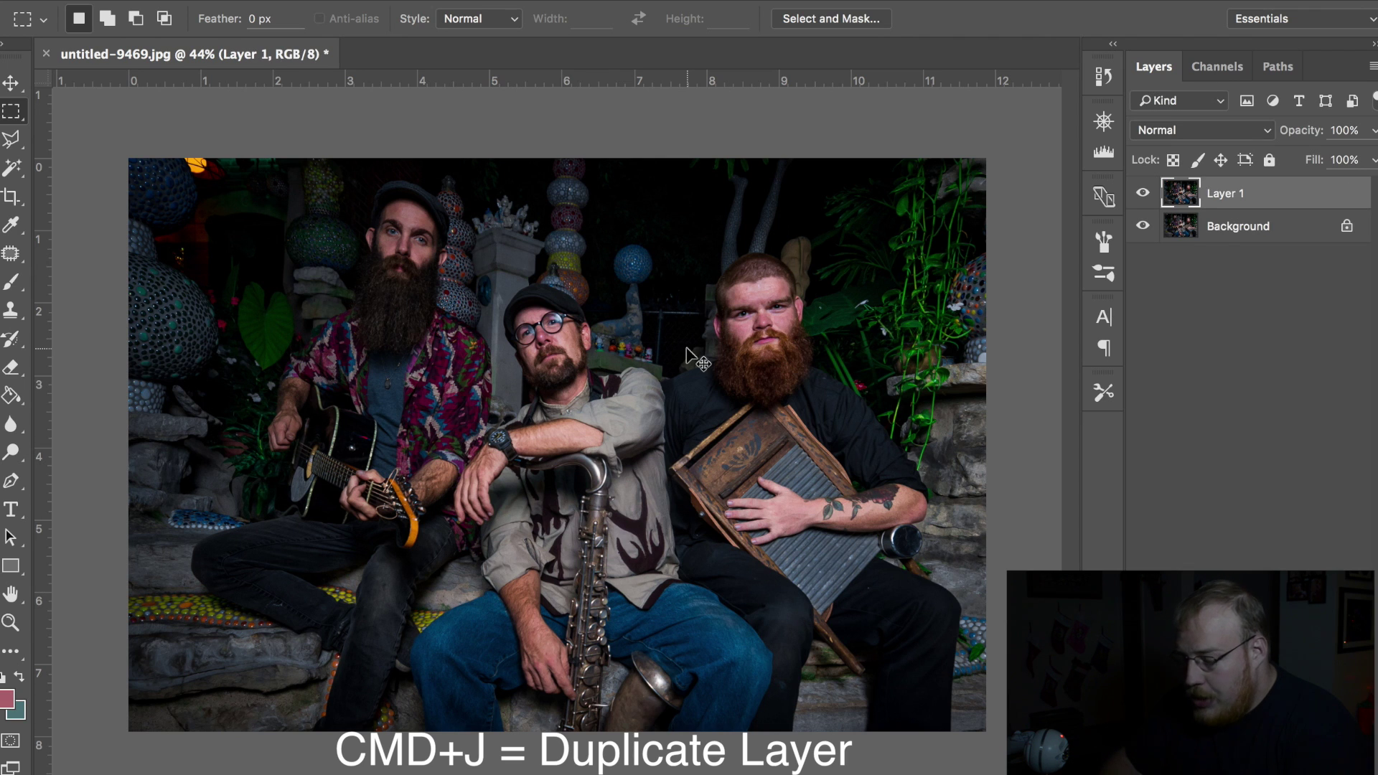
key(super+j)
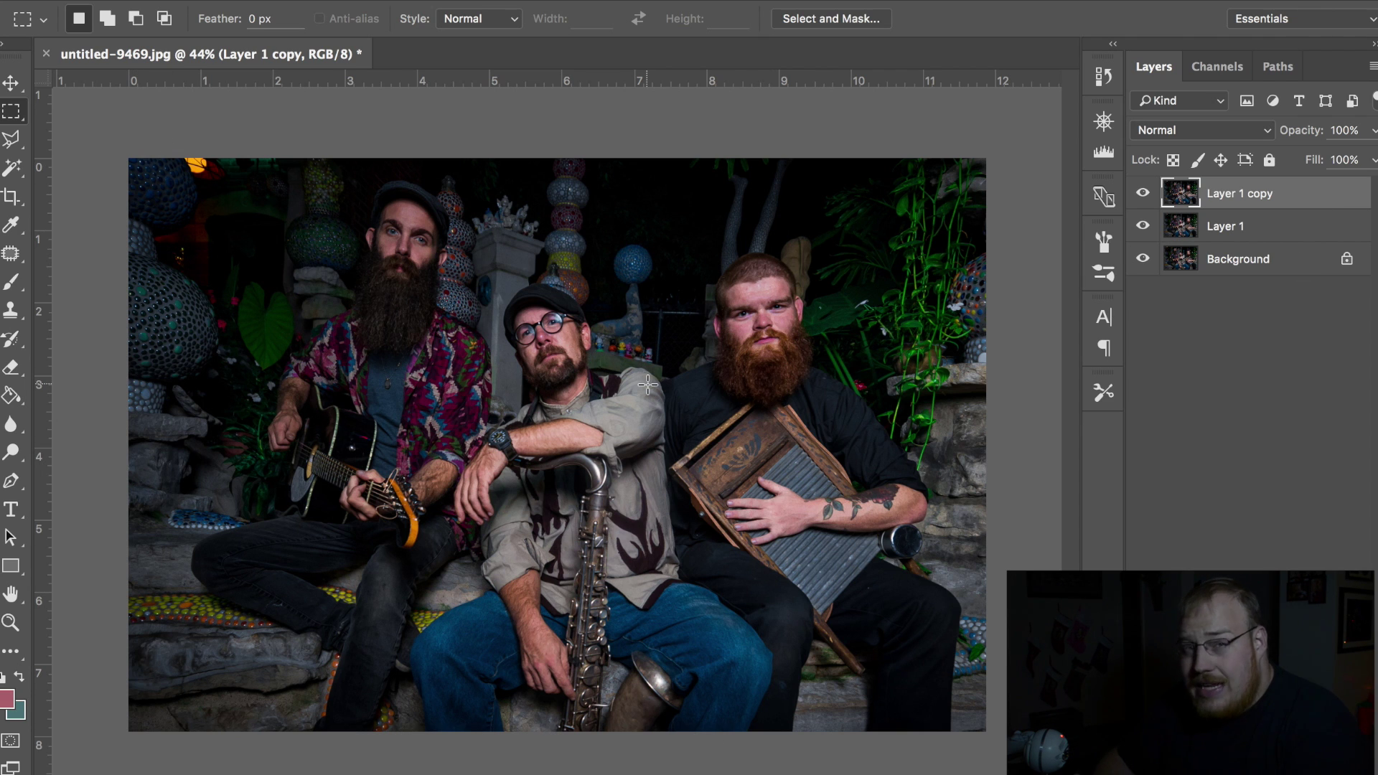
scroll(646, 384, up, 1)
scroll(619, 378, up, 1)
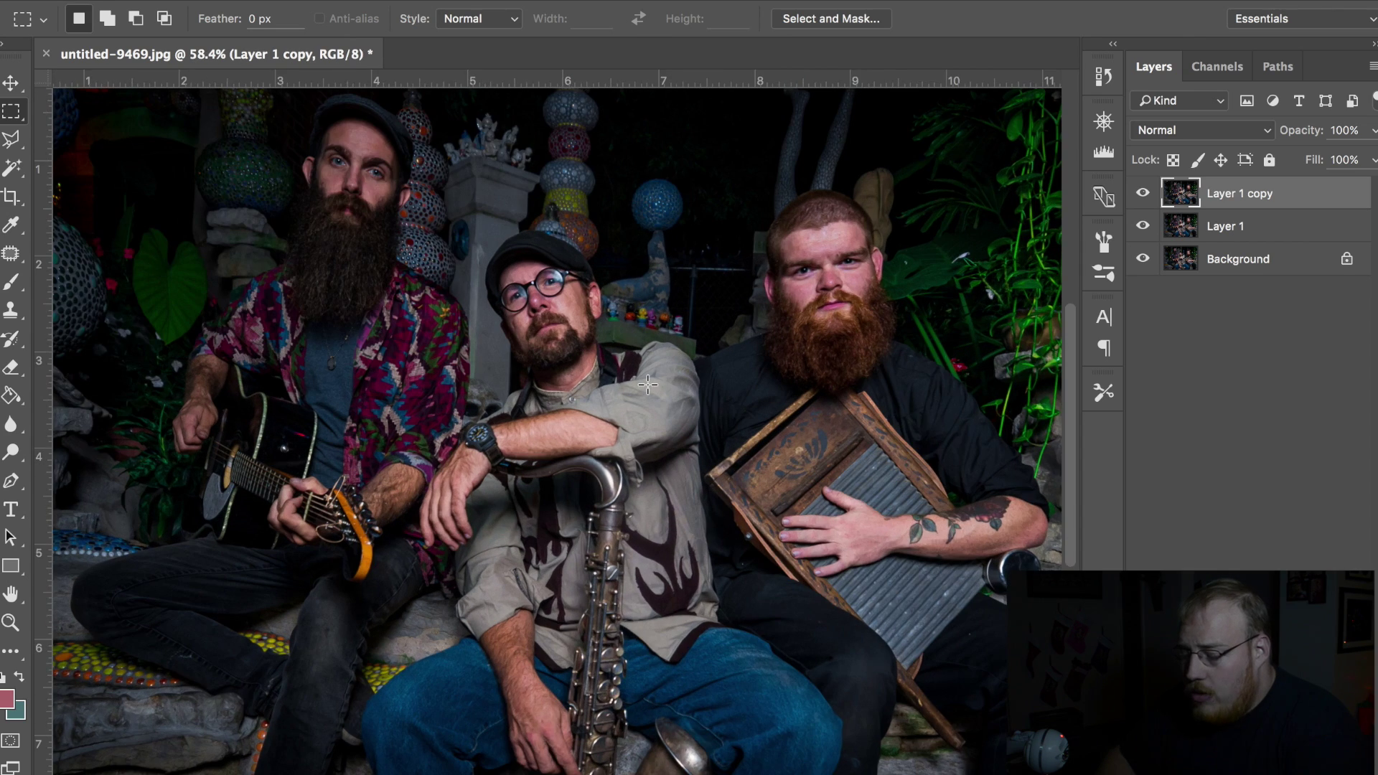
scroll(592, 372, up, 1)
scroll(564, 364, up, 1)
scroll(539, 358, up, 1)
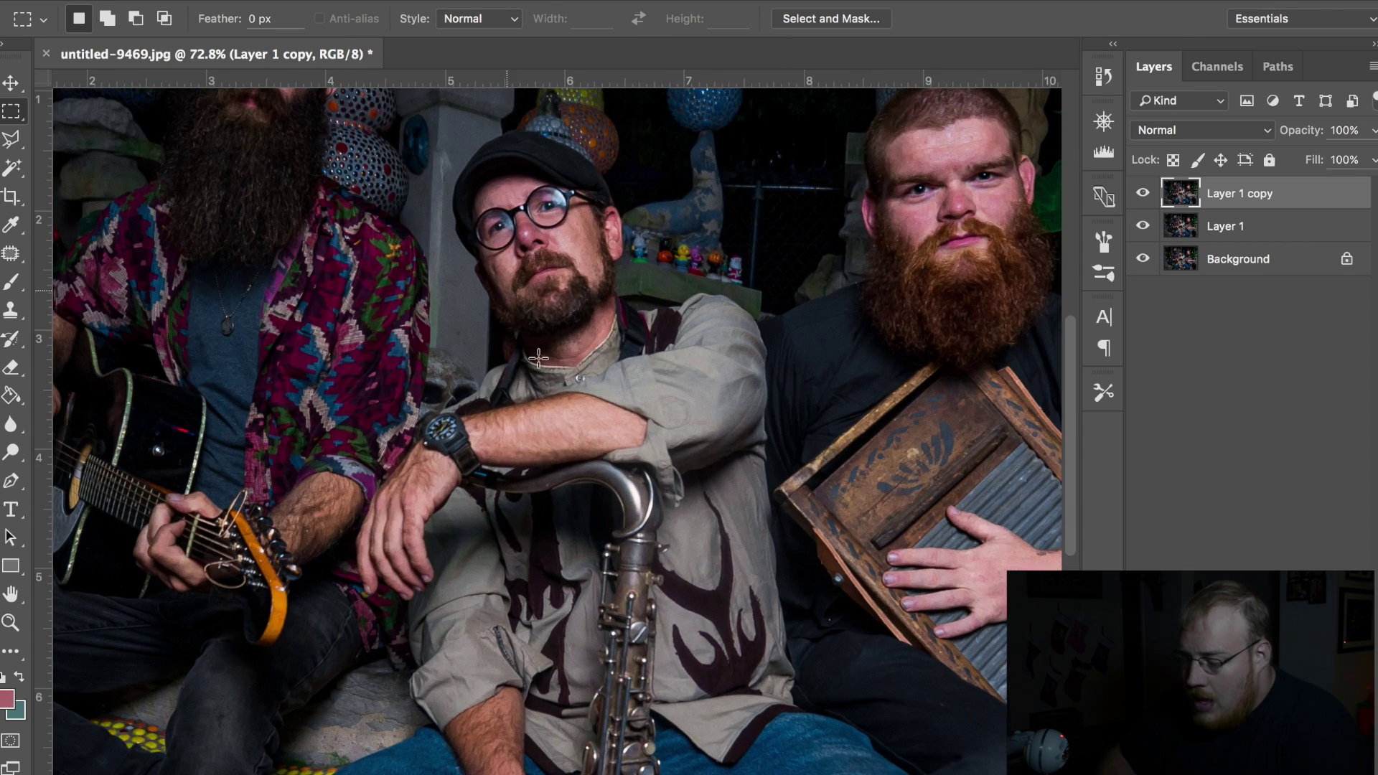
scroll(537, 357, up, 1)
scroll(538, 357, up, 3)
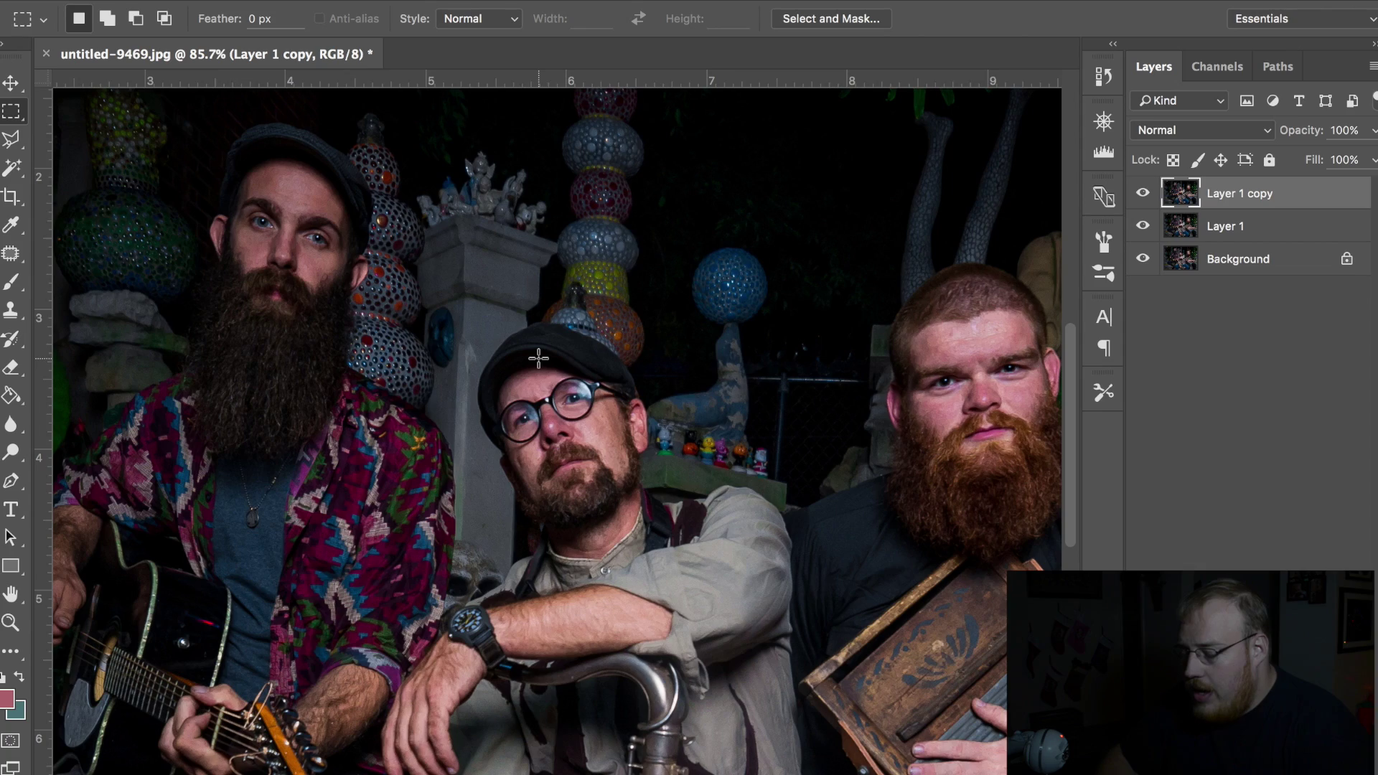
scroll(538, 357, up, 3)
scroll(539, 358, up, 2)
scroll(539, 357, down, 1)
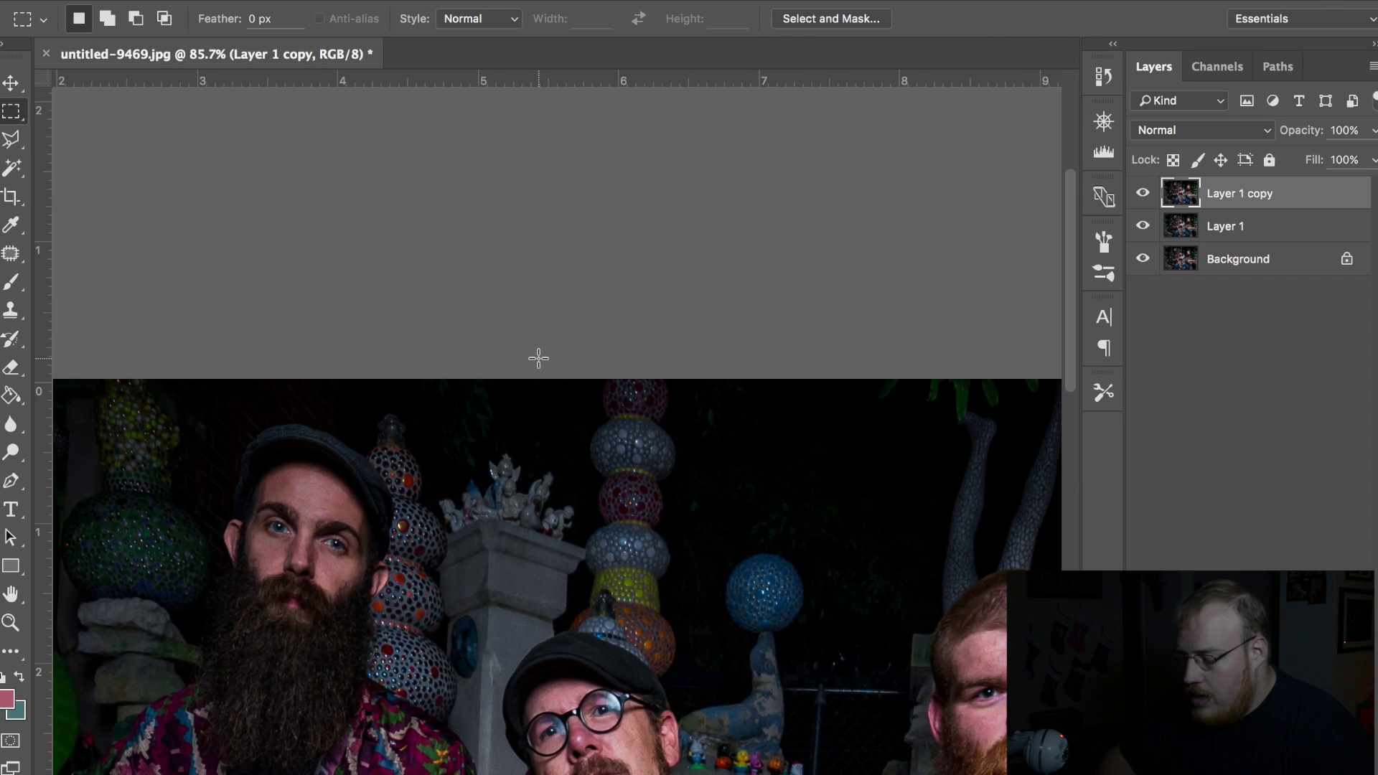
scroll(539, 357, down, 1)
scroll(539, 357, up, 1)
scroll(539, 358, down, 2)
scroll(538, 358, down, 1)
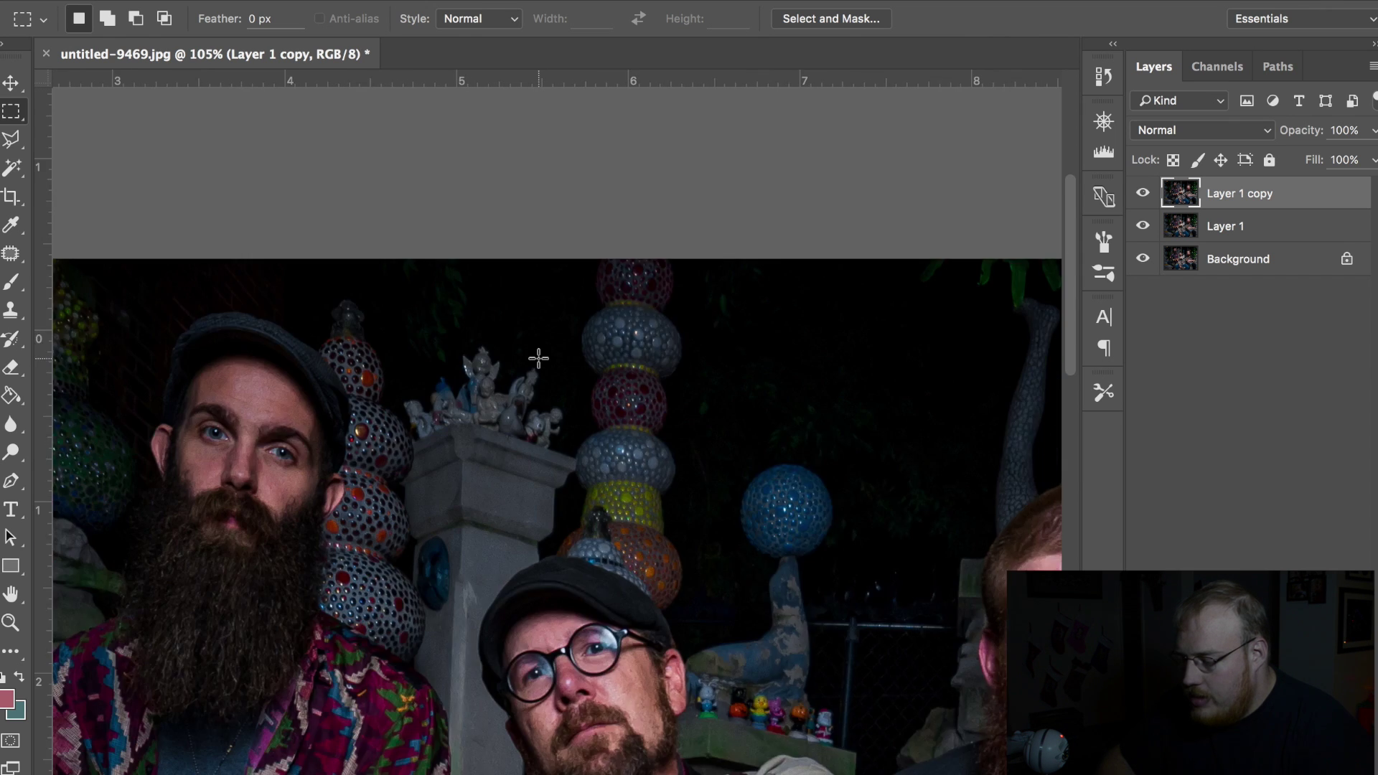
scroll(538, 358, down, 3)
scroll(539, 358, down, 1)
scroll(538, 358, down, 3)
scroll(538, 358, down, 5)
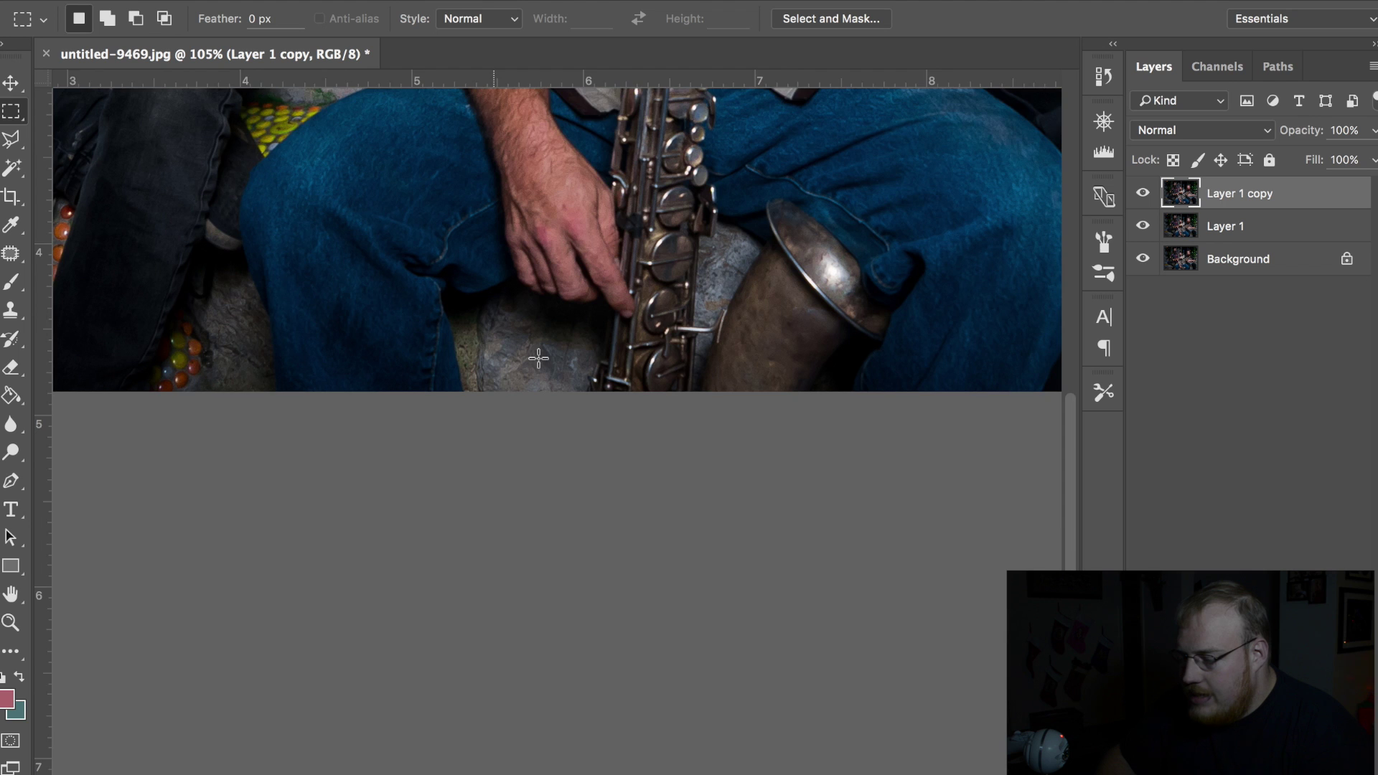
scroll(539, 358, down, 1)
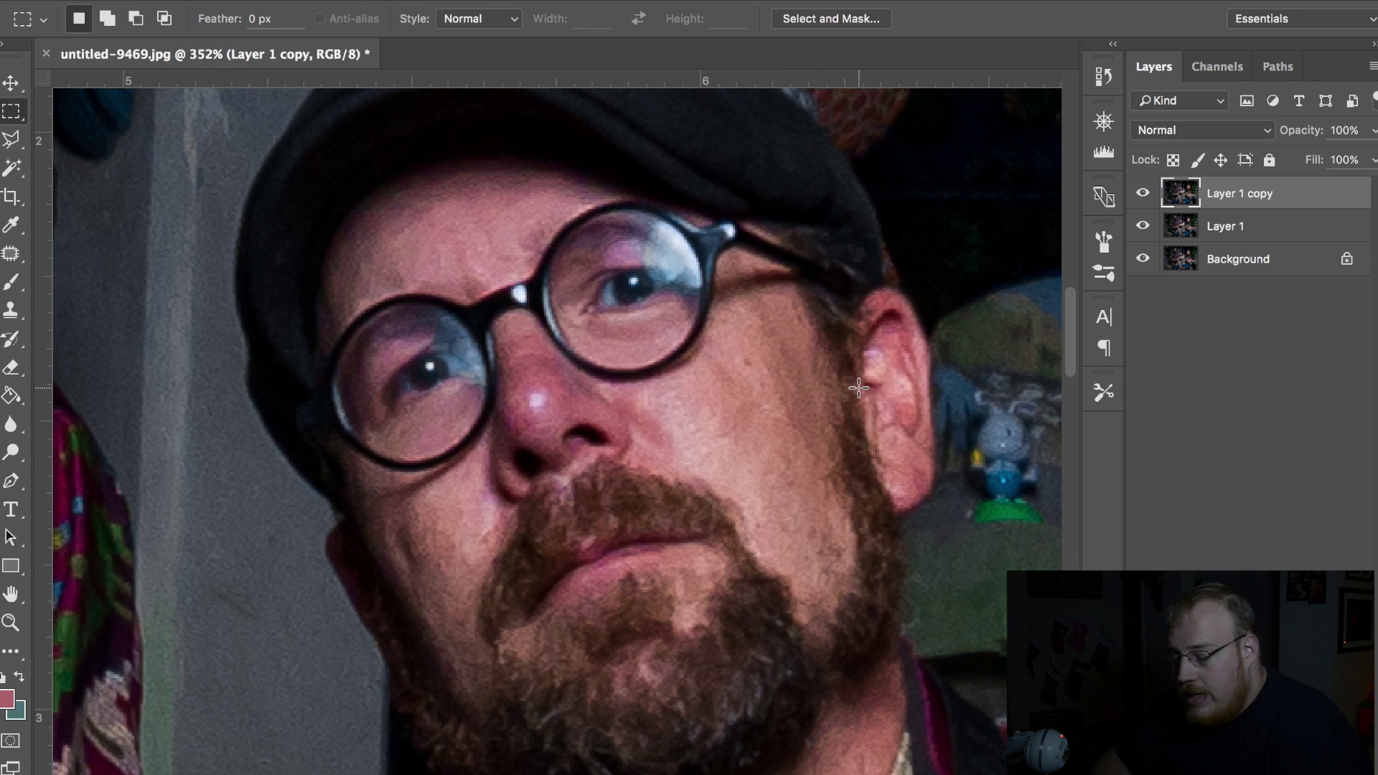
Step: Try healing the nose highlight with the Spot Healing Brush
click(13, 254)
click(105, 250)
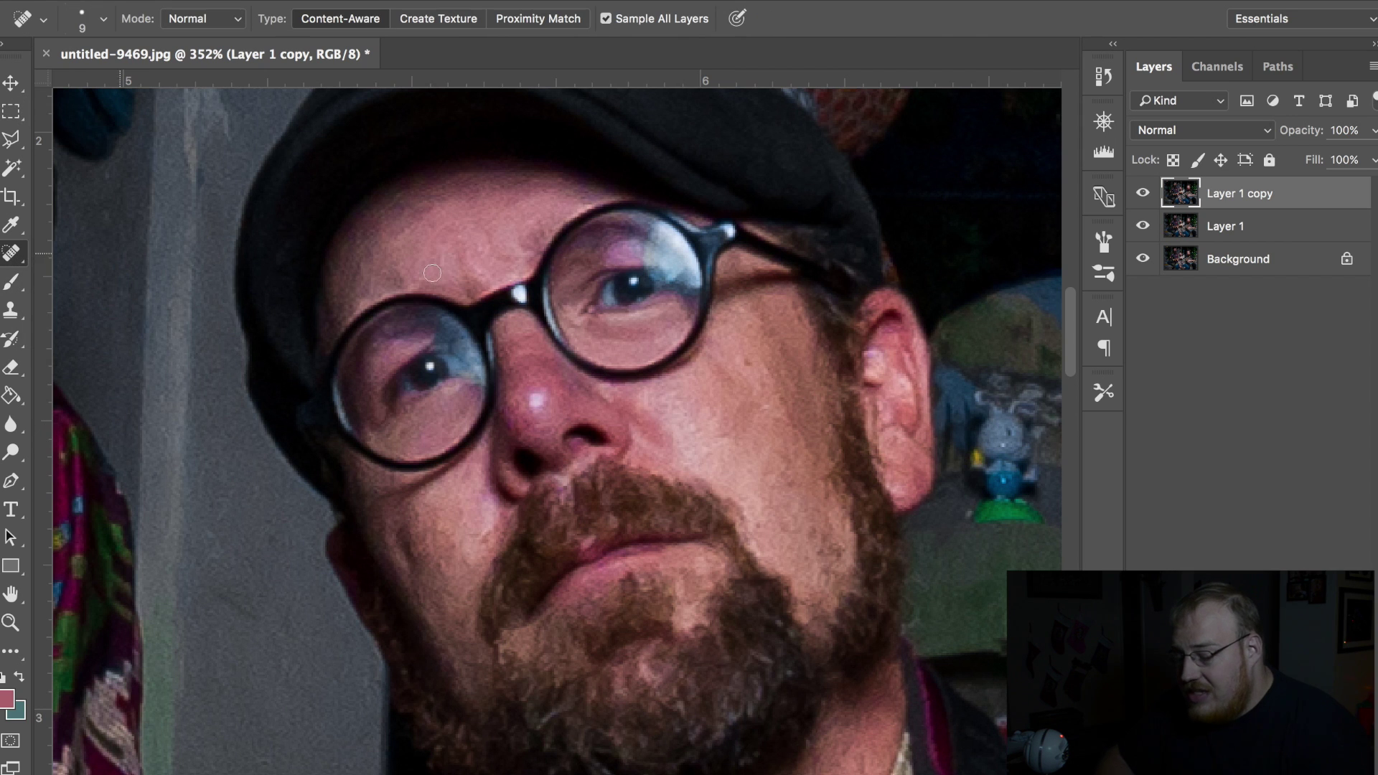
drag(535, 399, 580, 440)
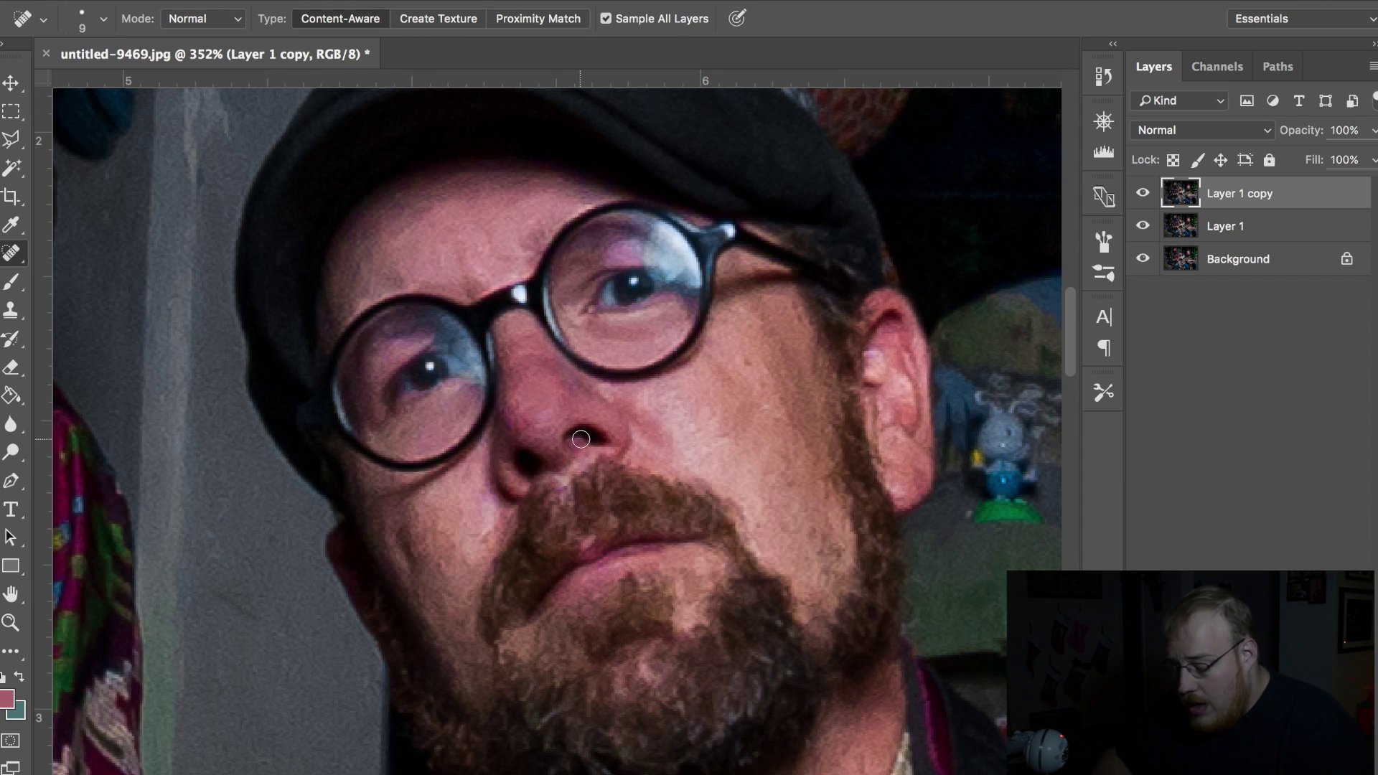
click(580, 439)
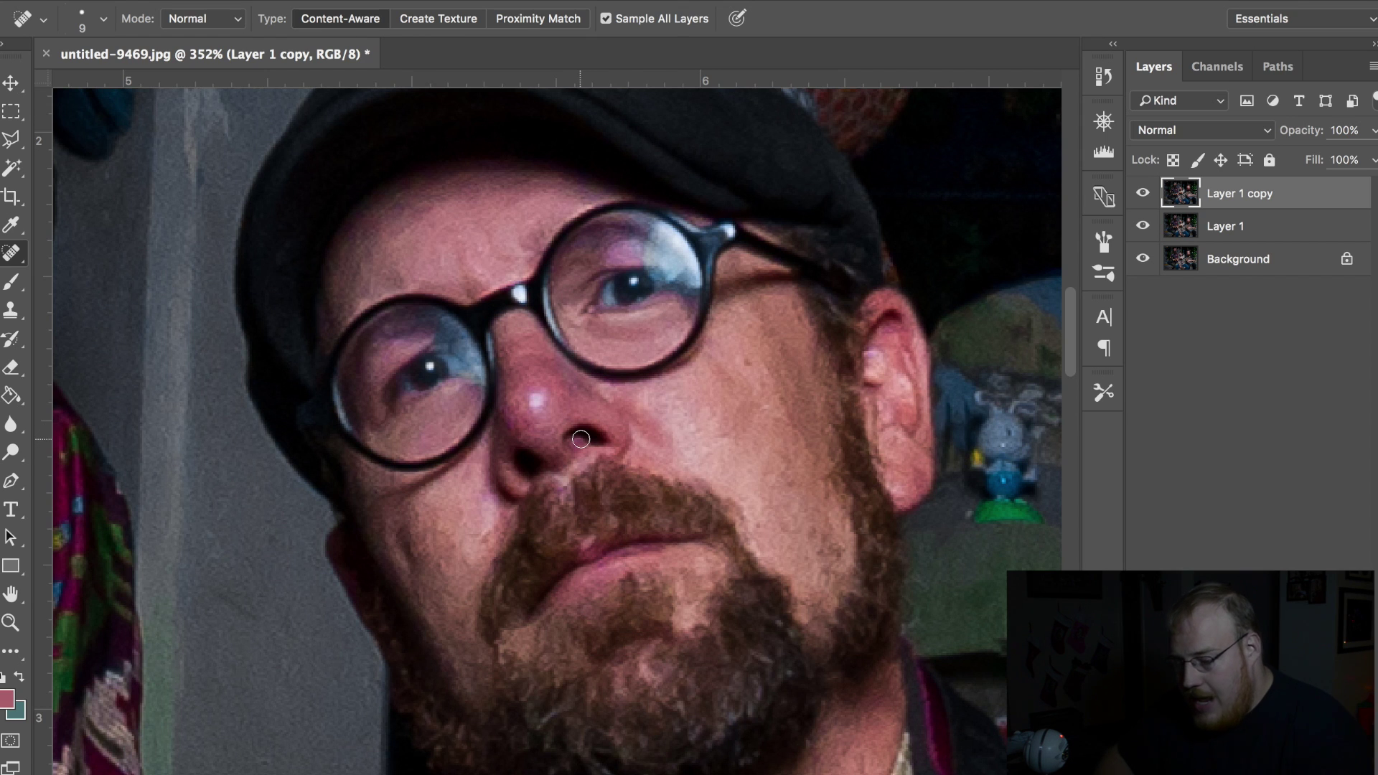
Step: Patch the nose highlight with cheek skin, deselect, and toggle the layer to compare
right_click(19, 256)
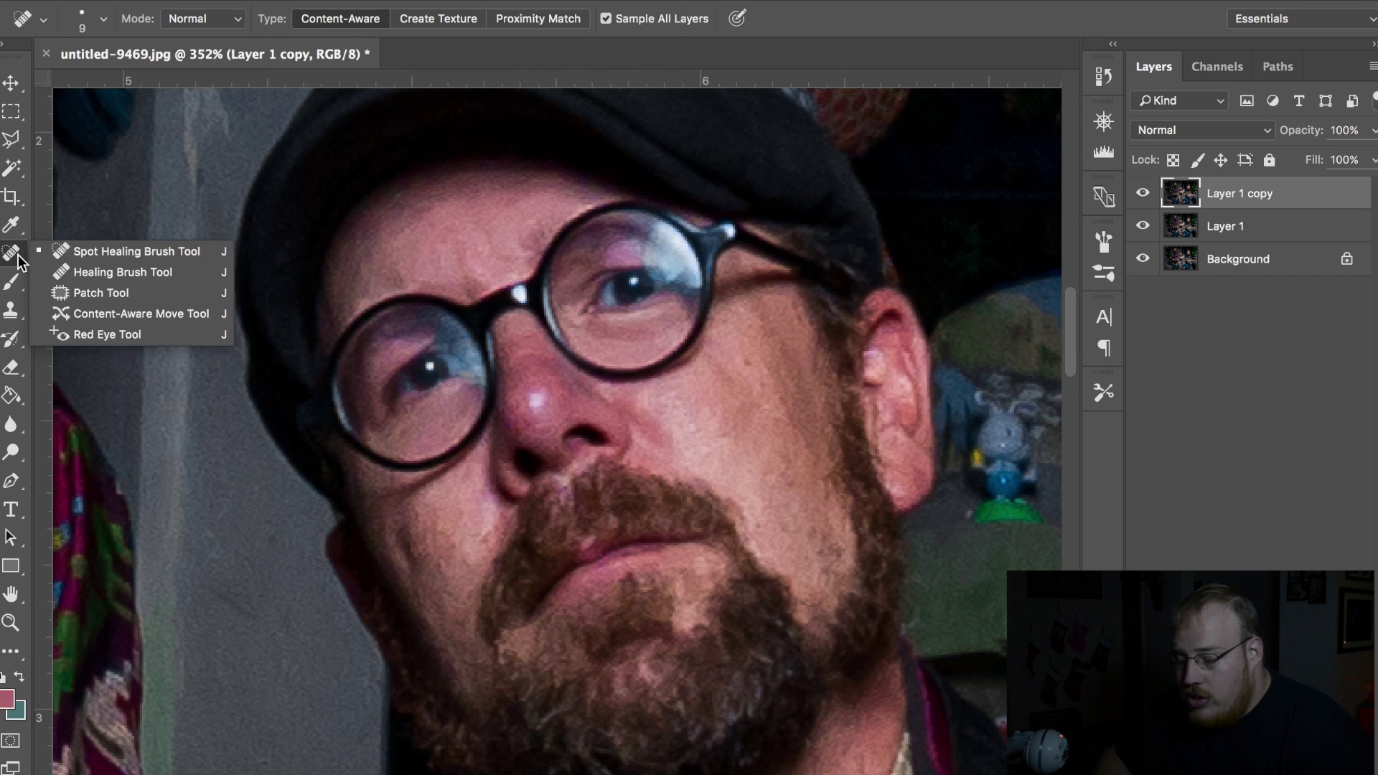
click(101, 289)
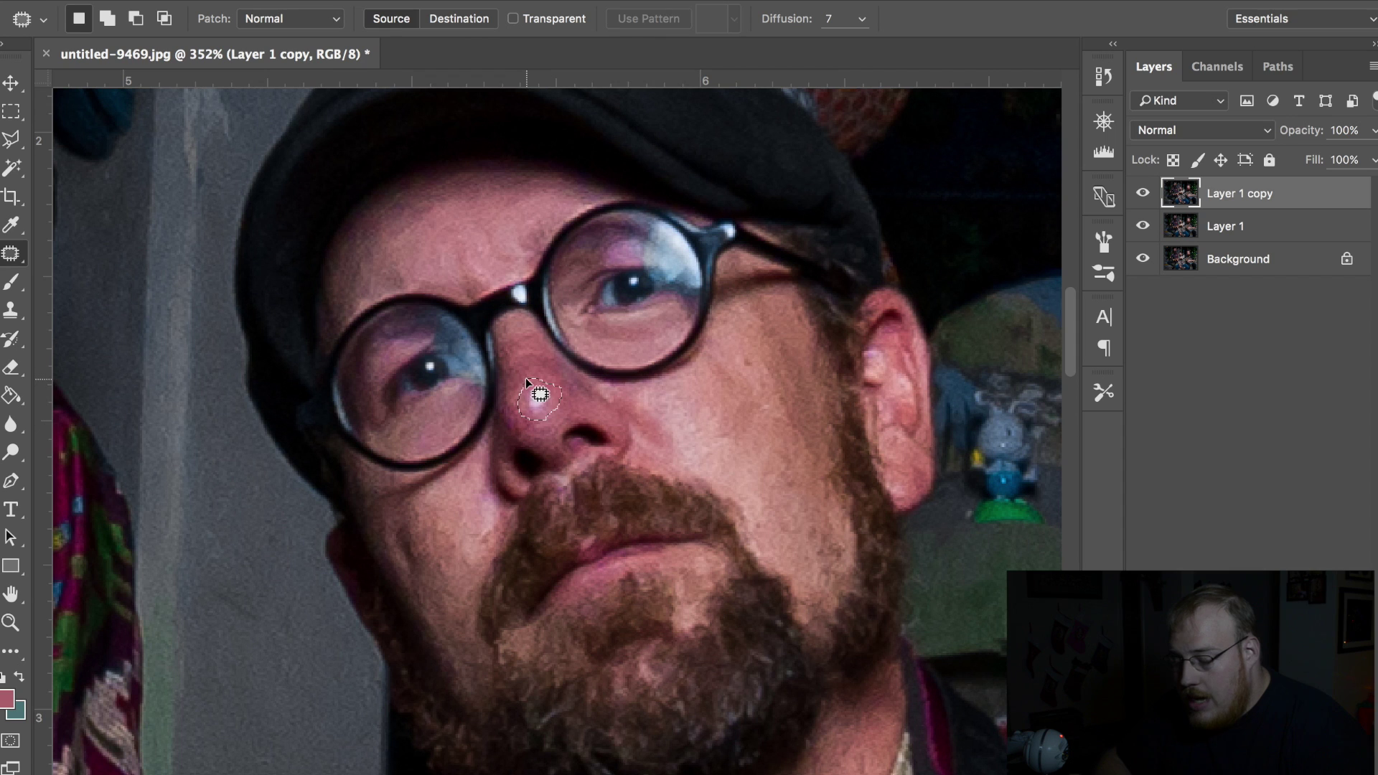
mouse_move(543, 399)
mouse_down()
mouse_move(714, 418)
mouse_move(696, 428)
mouse_up()
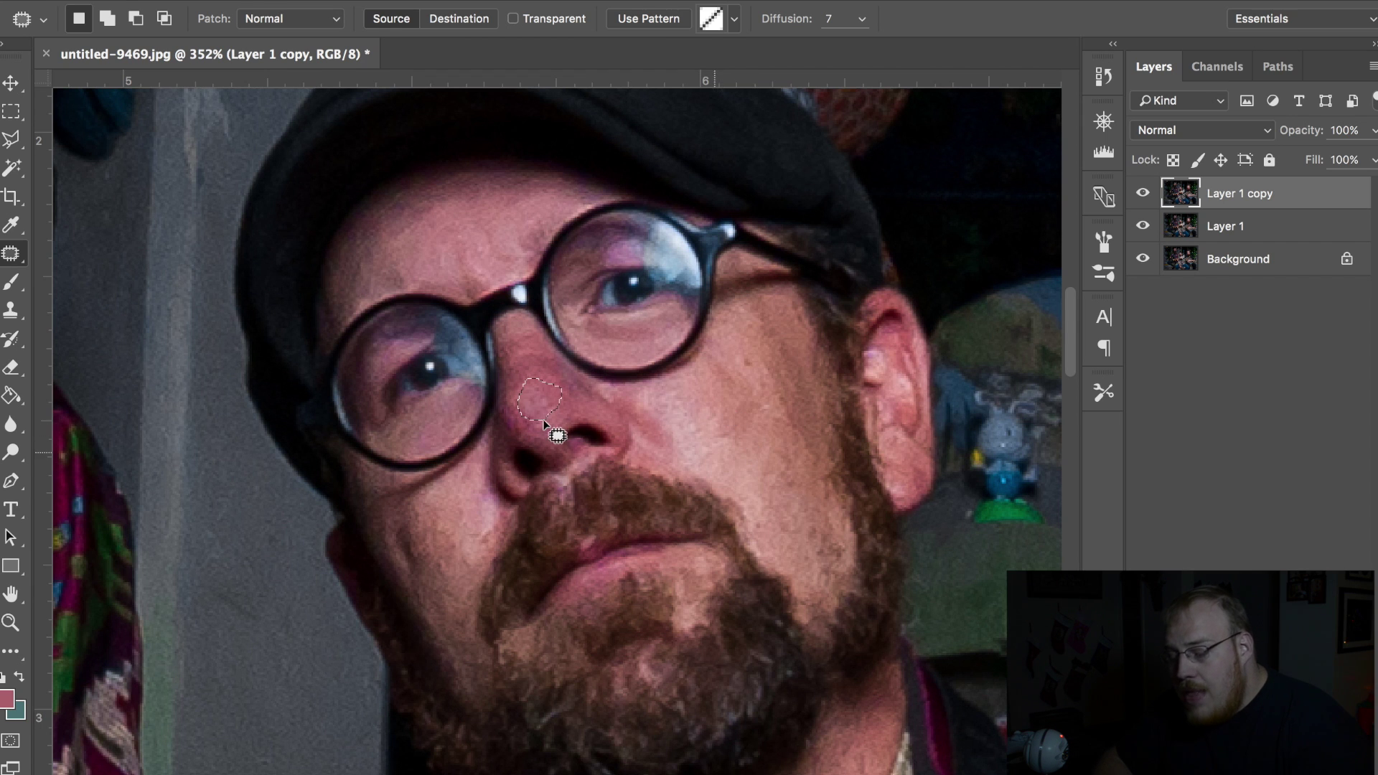
click(585, 394)
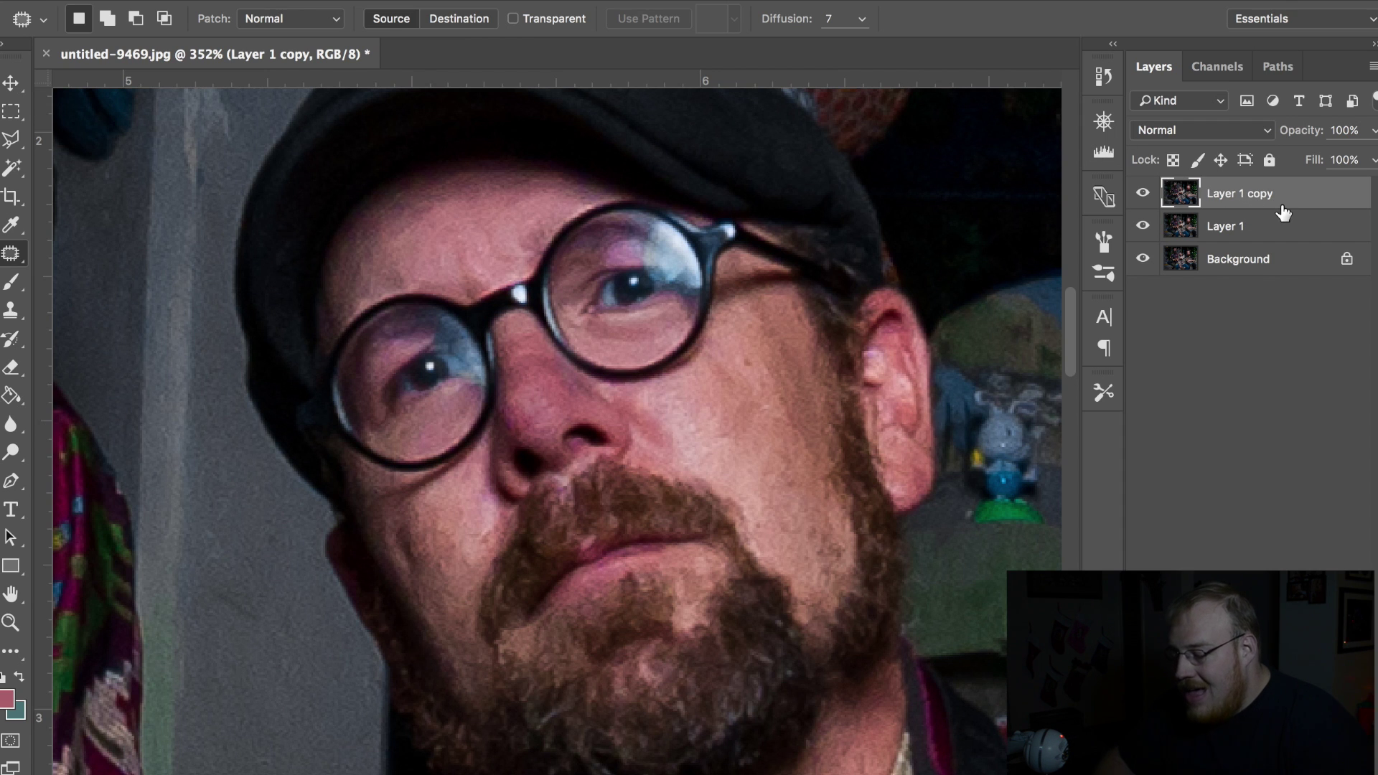
click(1143, 192)
click(1143, 193)
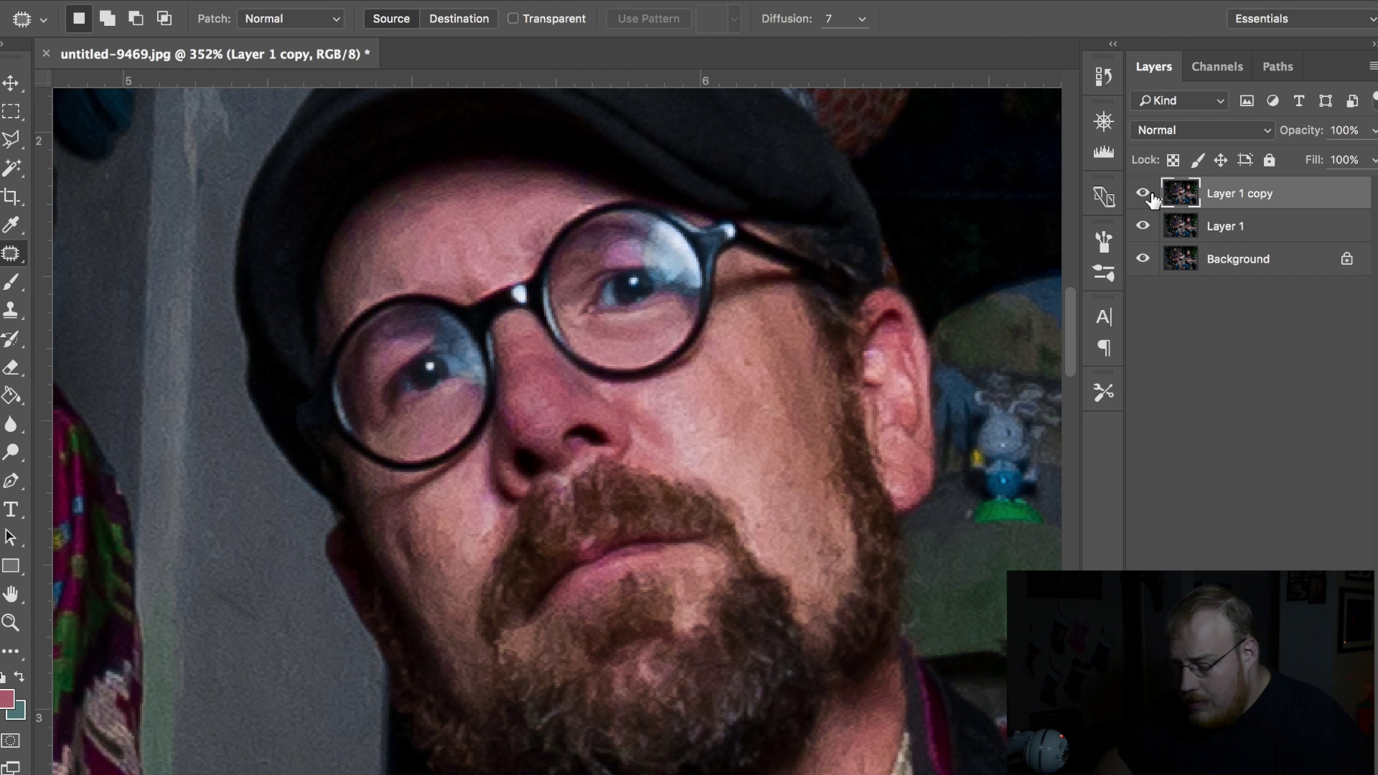
Step: Delete the retouched Layer 1 copy and duplicate Layer 1 into a fresh copy
key(Delete)
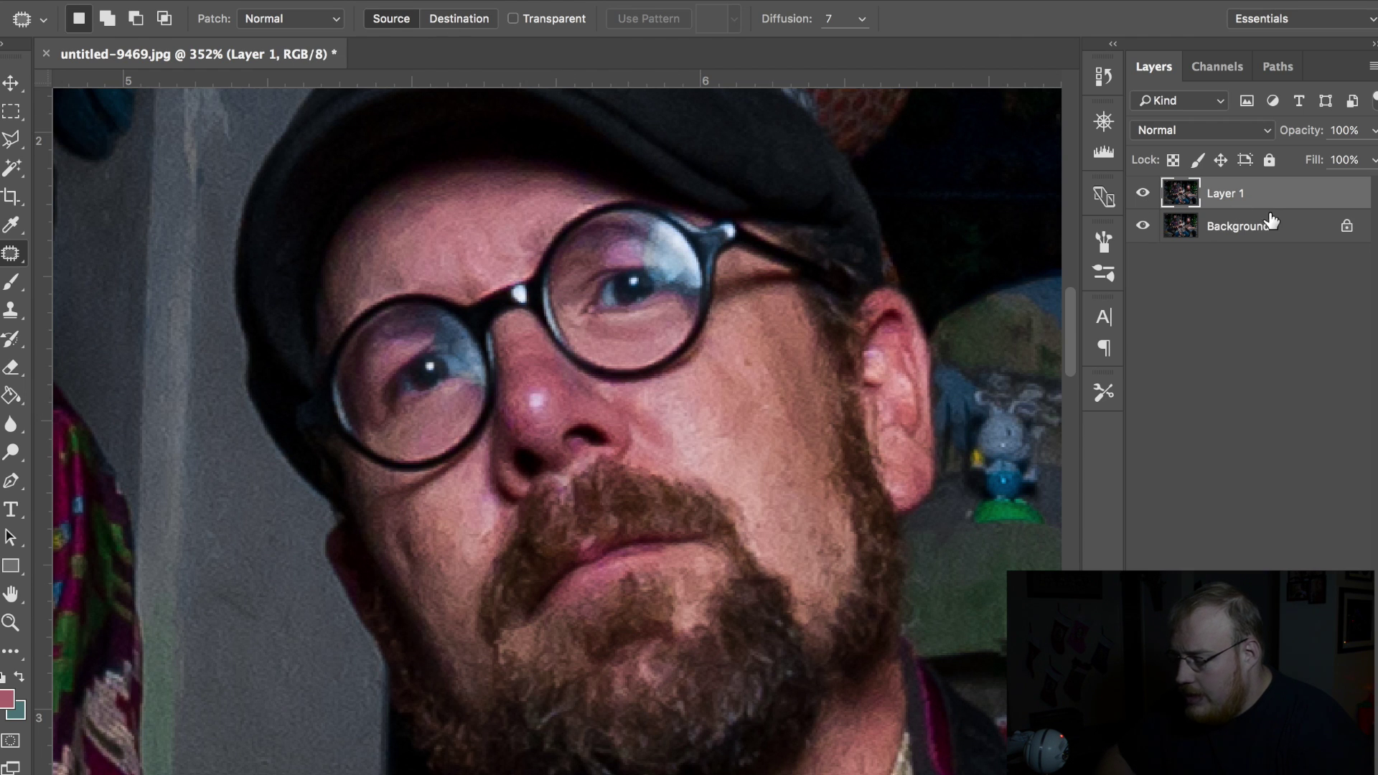
key(ctrl+j)
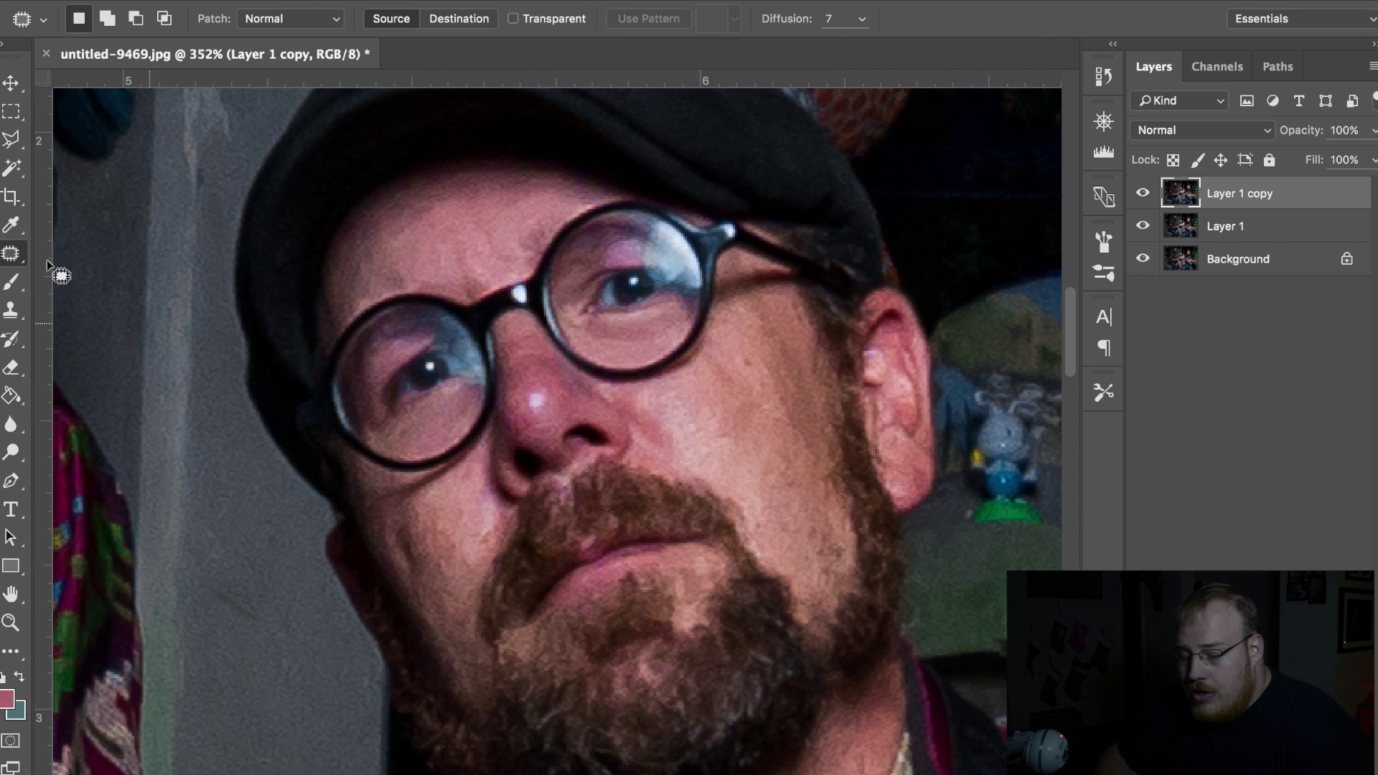
Step: Patch the nose highlight with cheek skin, then invert the selection around the patch
drag(523, 380, 533, 428)
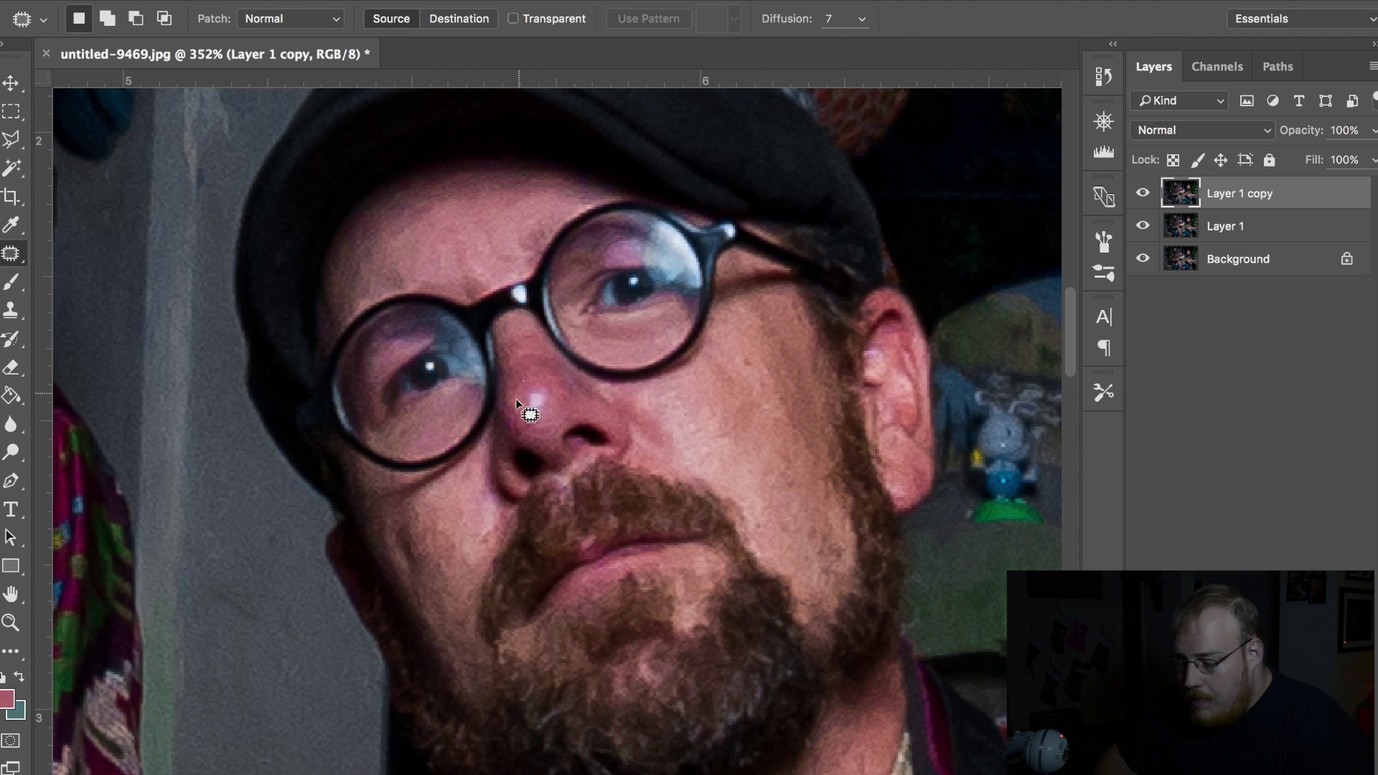
drag(535, 381, 689, 427)
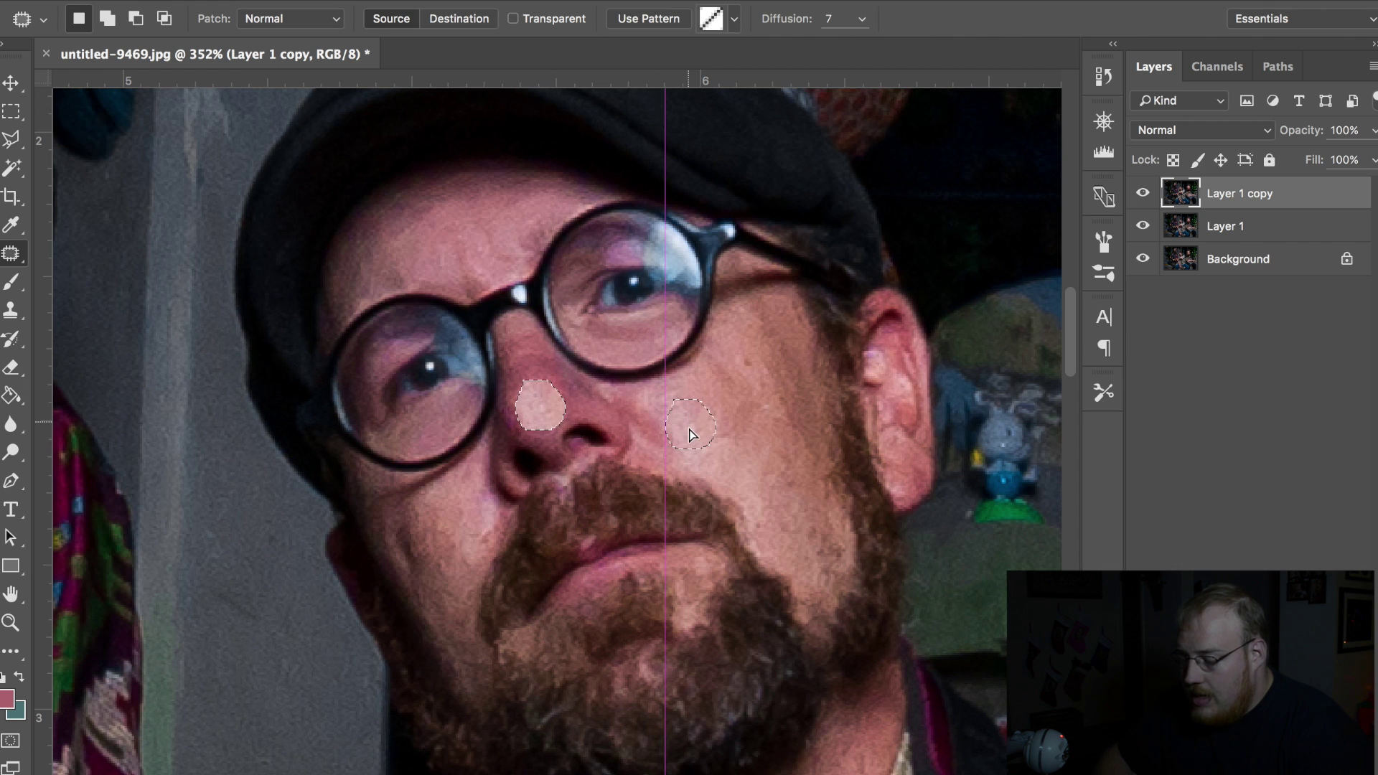
drag(690, 427, 688, 427)
key(ctrl+minus)
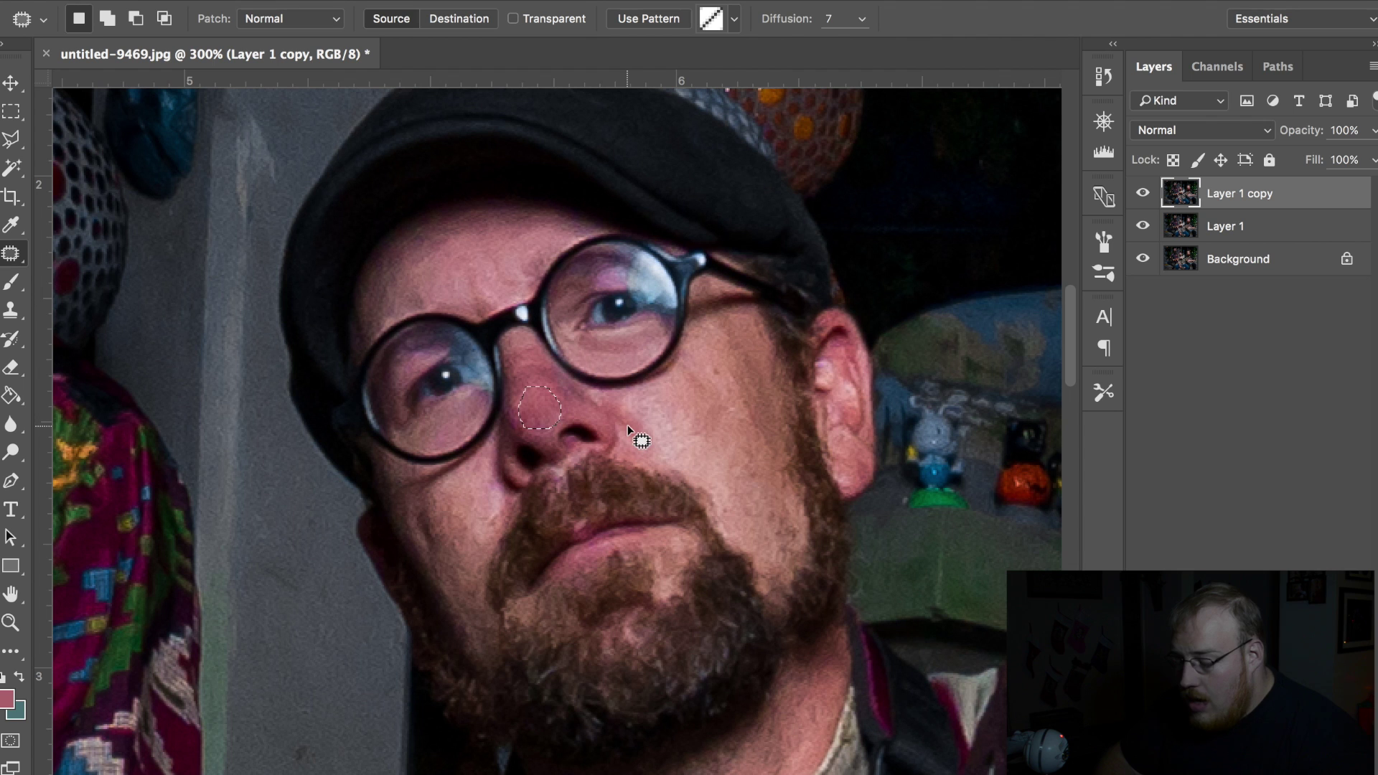
right_click(574, 404)
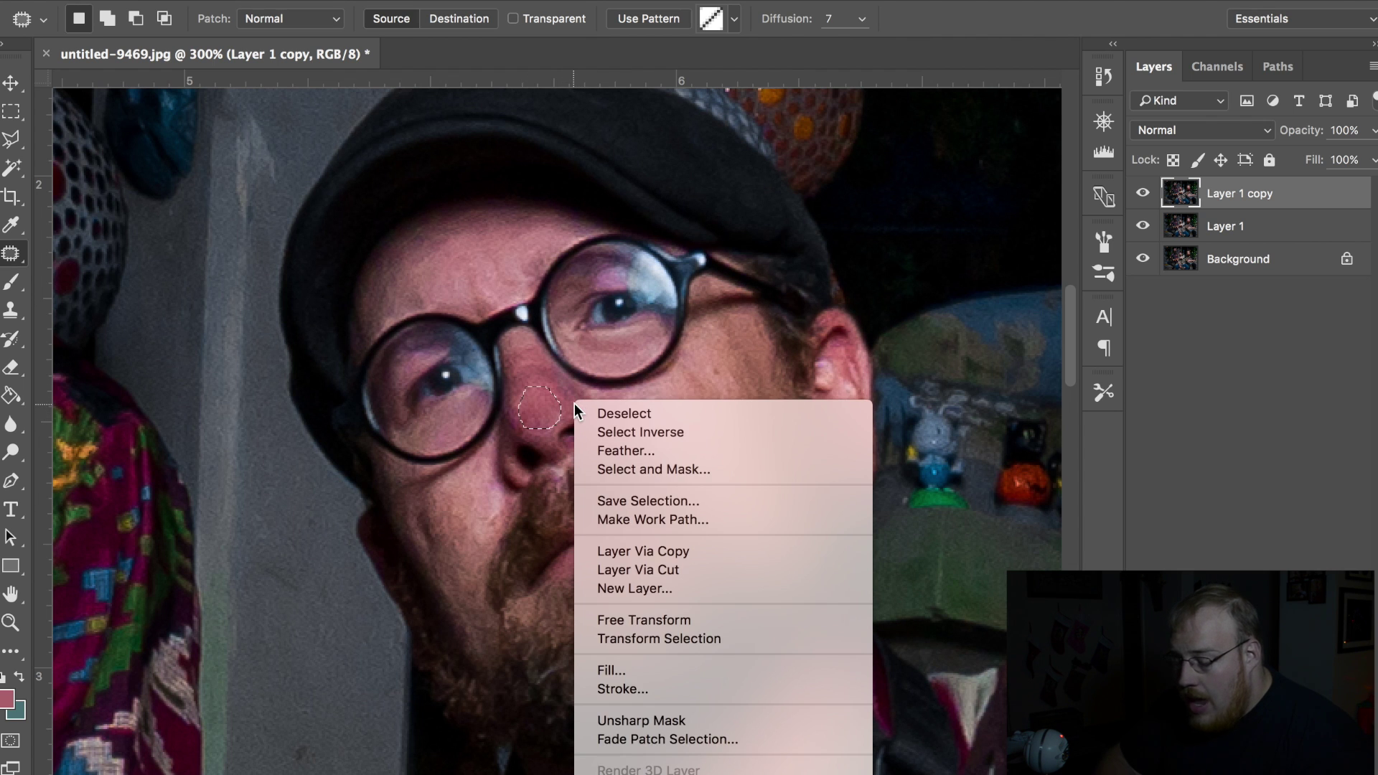
click(621, 435)
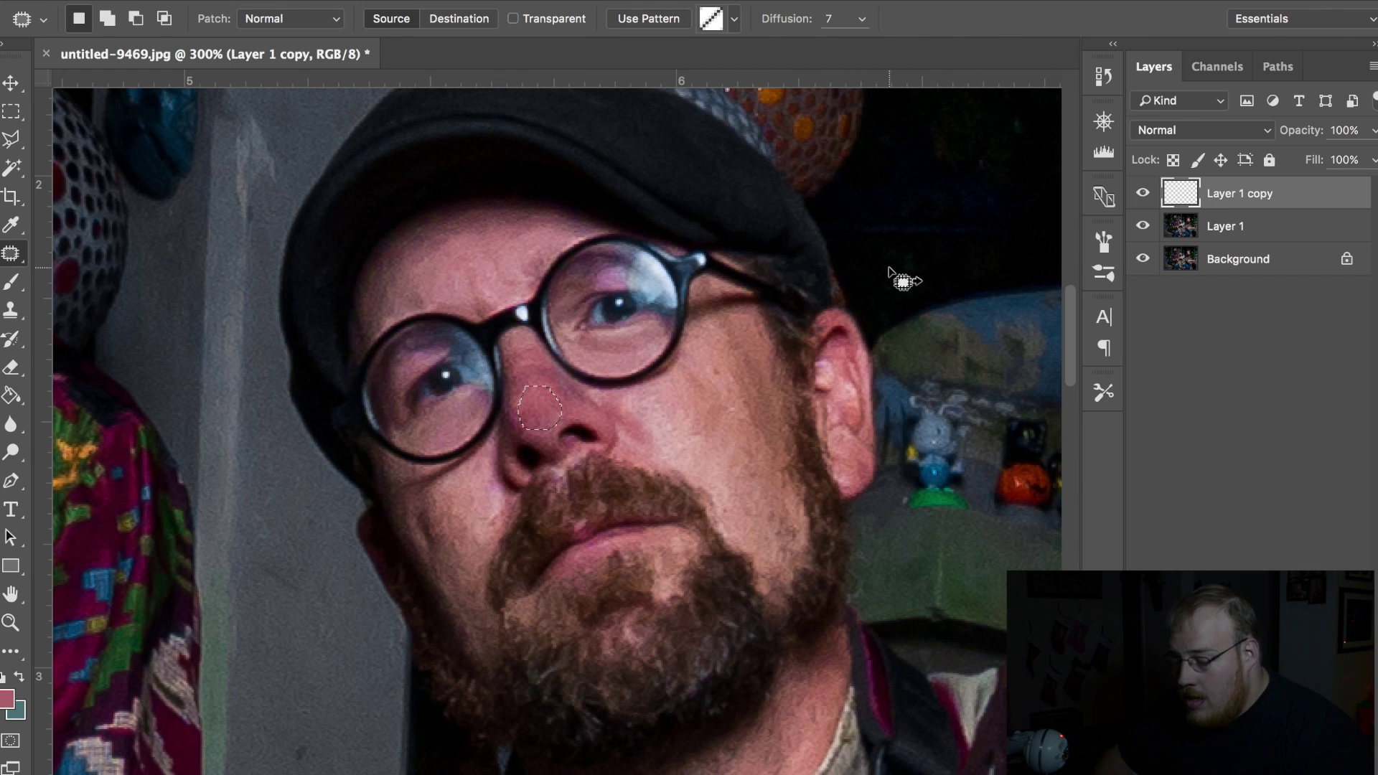
Step: Deselect, compare Layer 1 copy on and off, and hide Layer 1 and Background
click(11, 117)
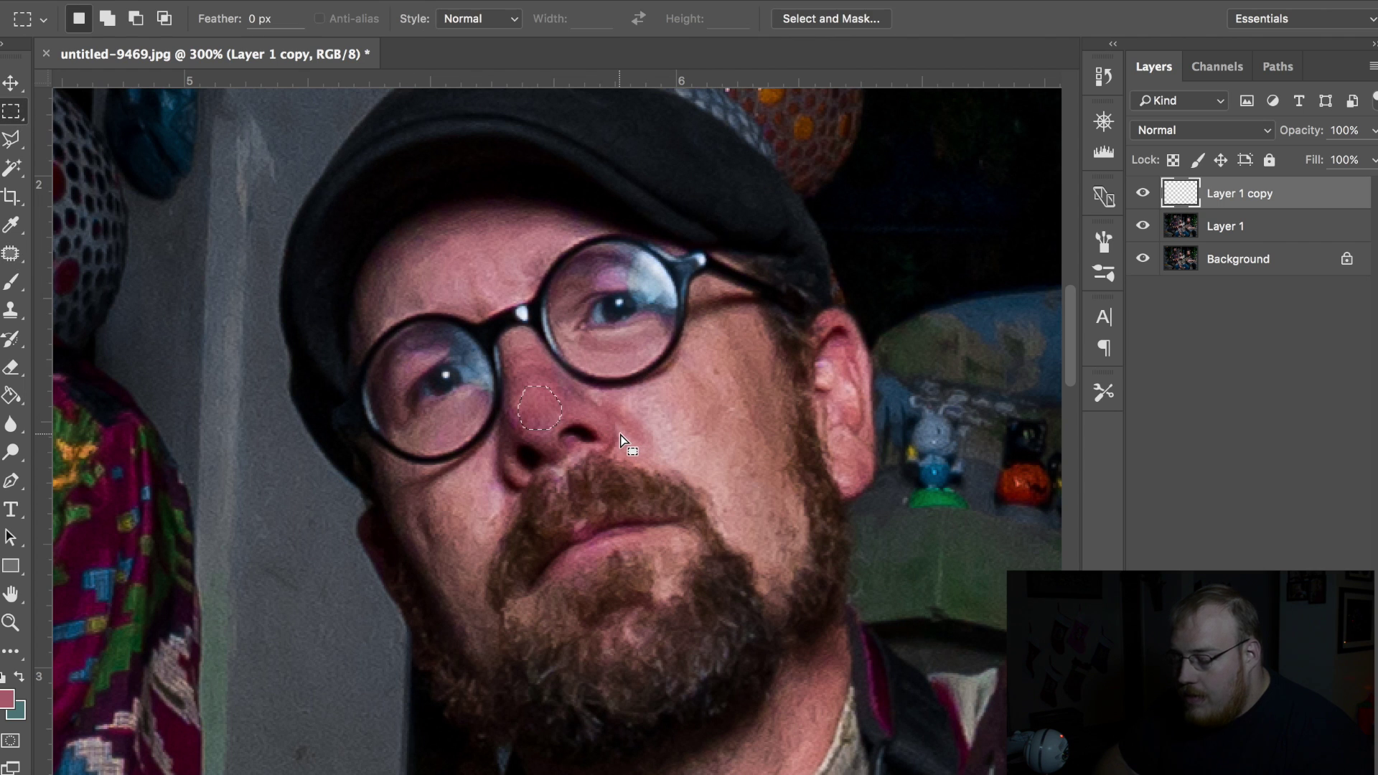
click(621, 441)
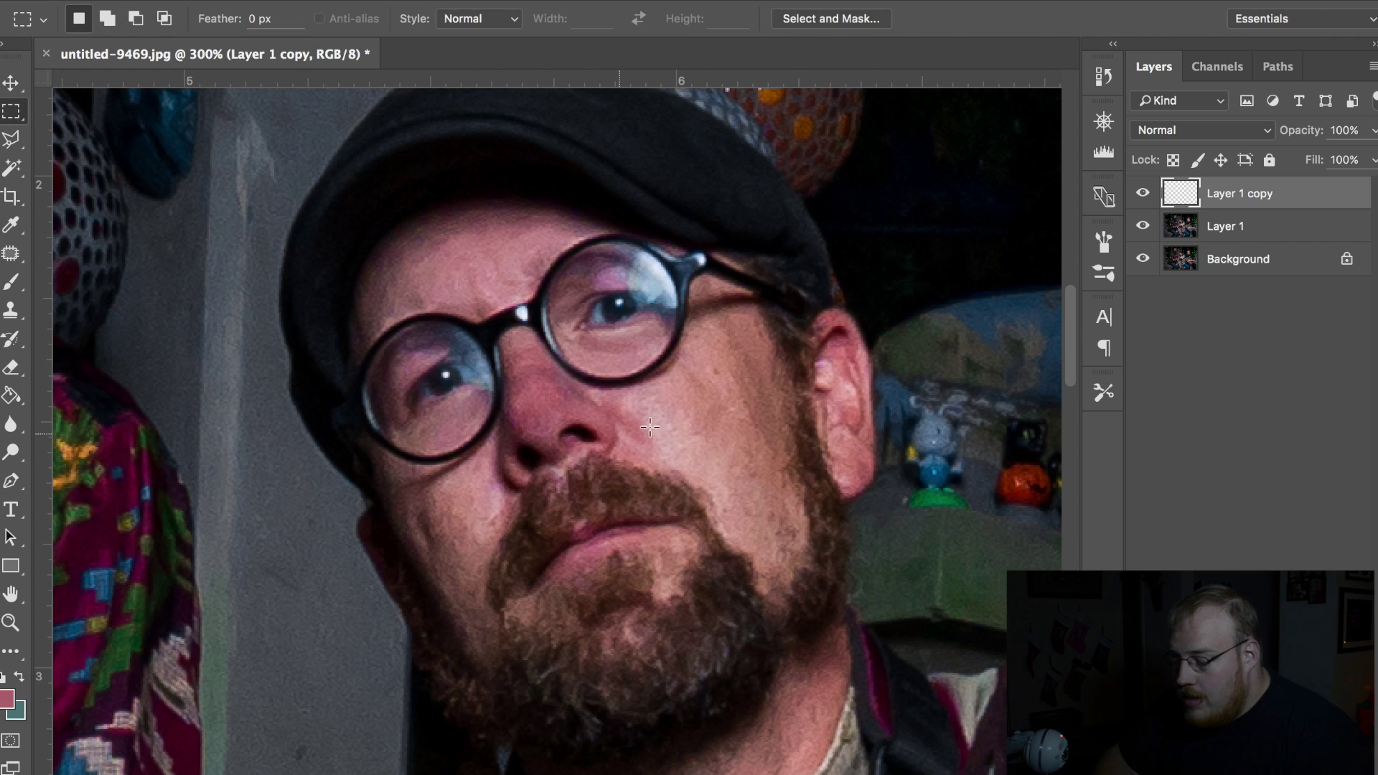
click(1144, 195)
click(1144, 195)
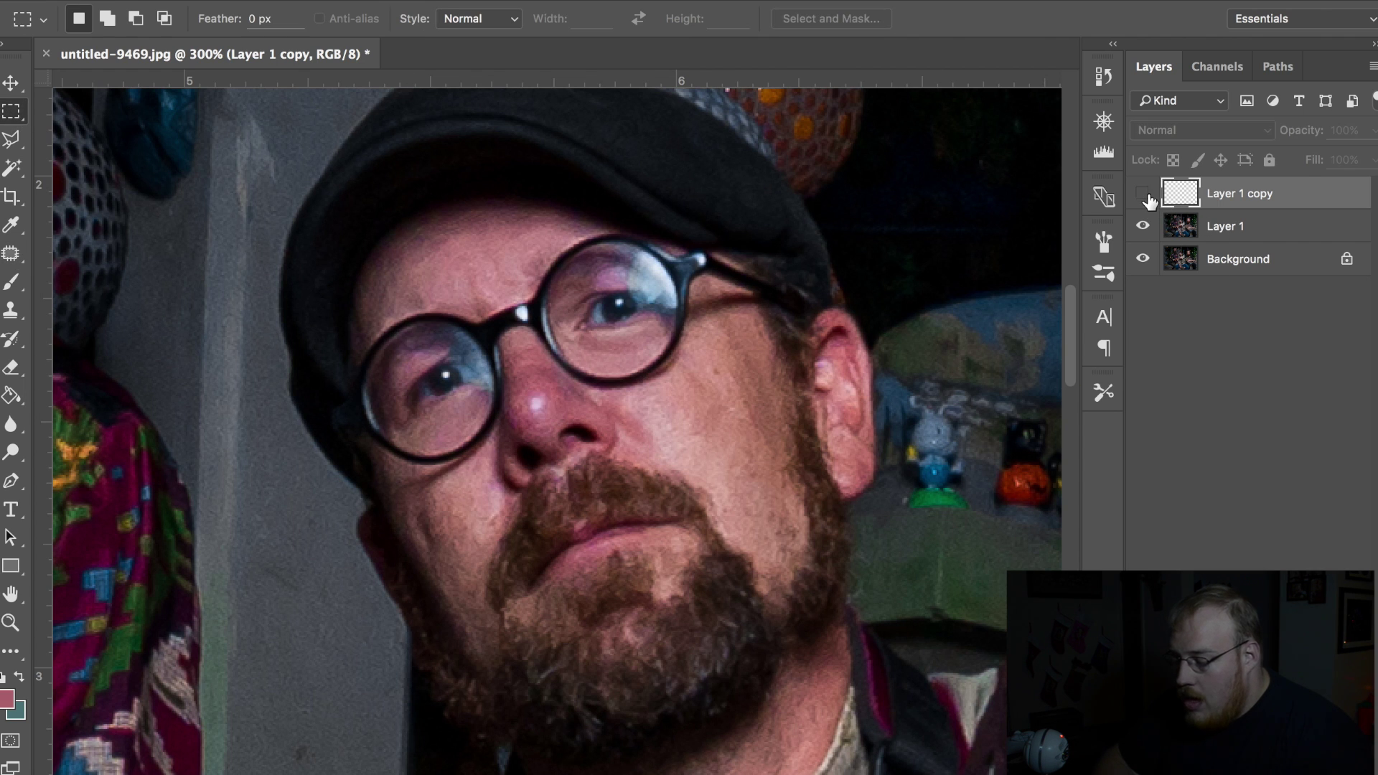
click(1142, 226)
click(1142, 258)
click(1142, 195)
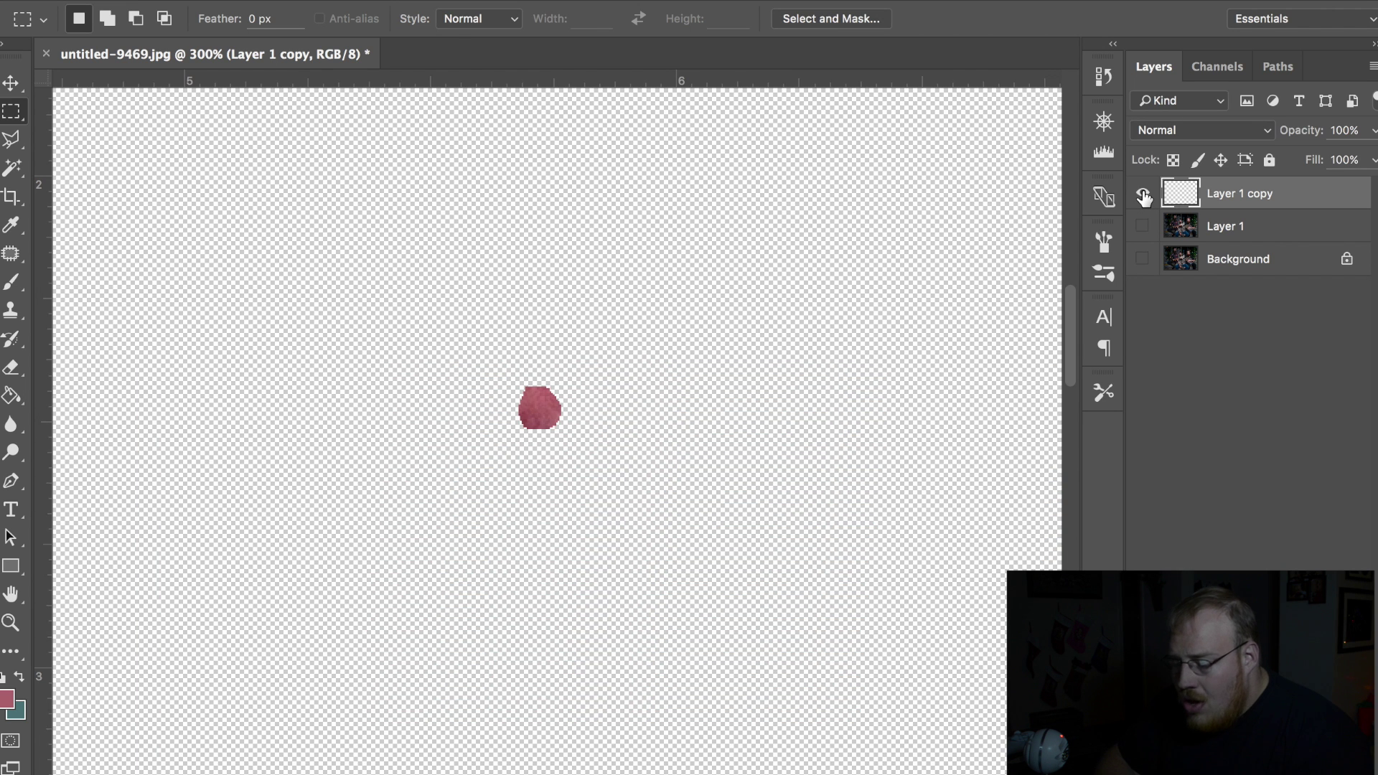
Step: Add a layer mask to Layer 1 copy and set the brush to 35 px, 0% hardness
click(9, 286)
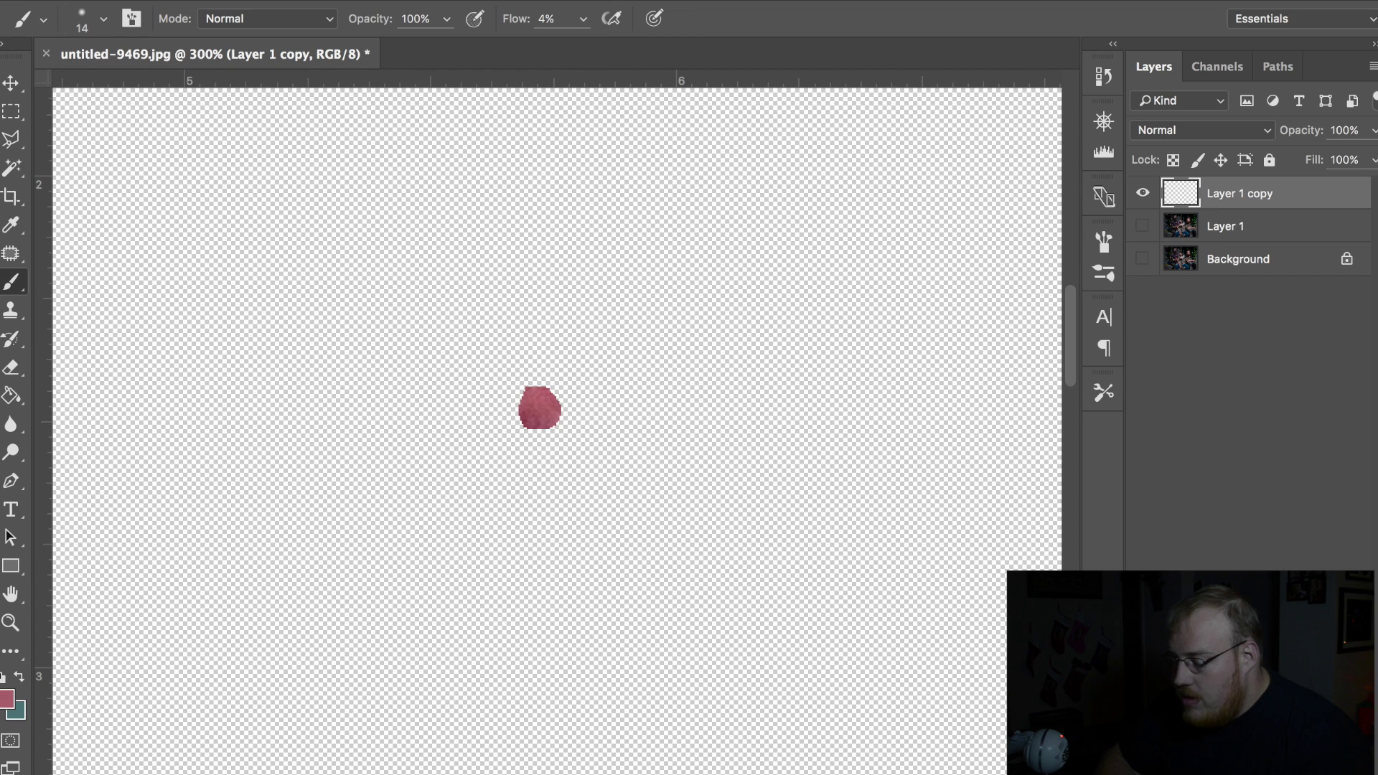
click(1245, 760)
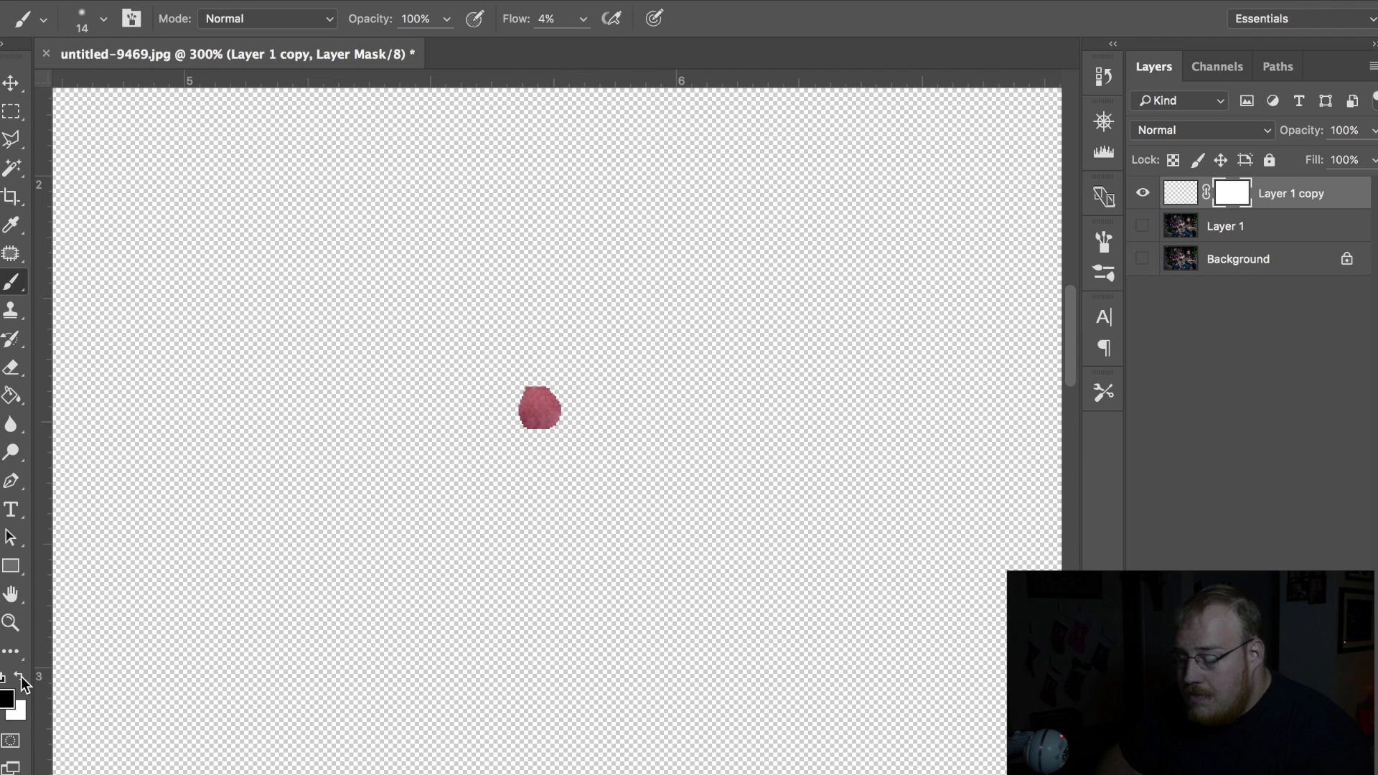
right_click(616, 382)
drag(740, 429, 764, 431)
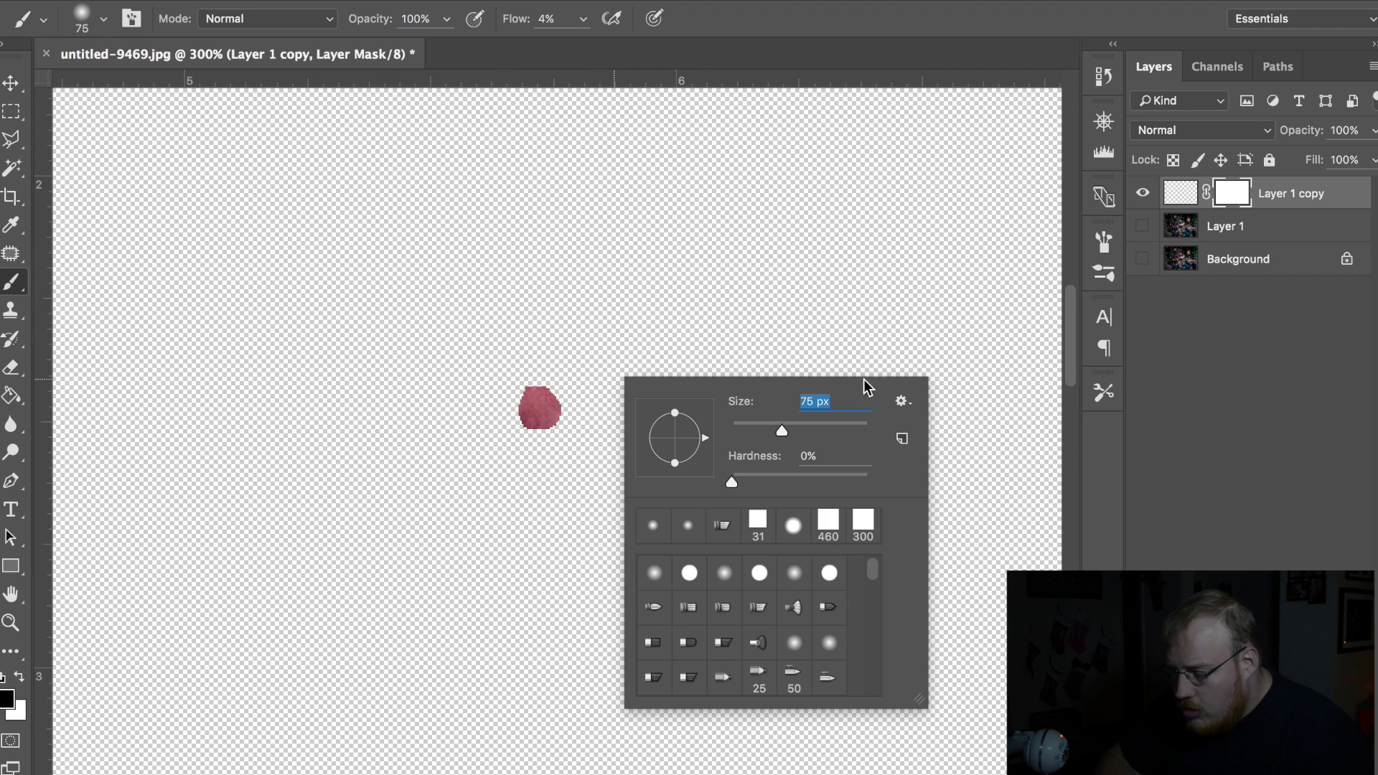
drag(751, 427, 754, 424)
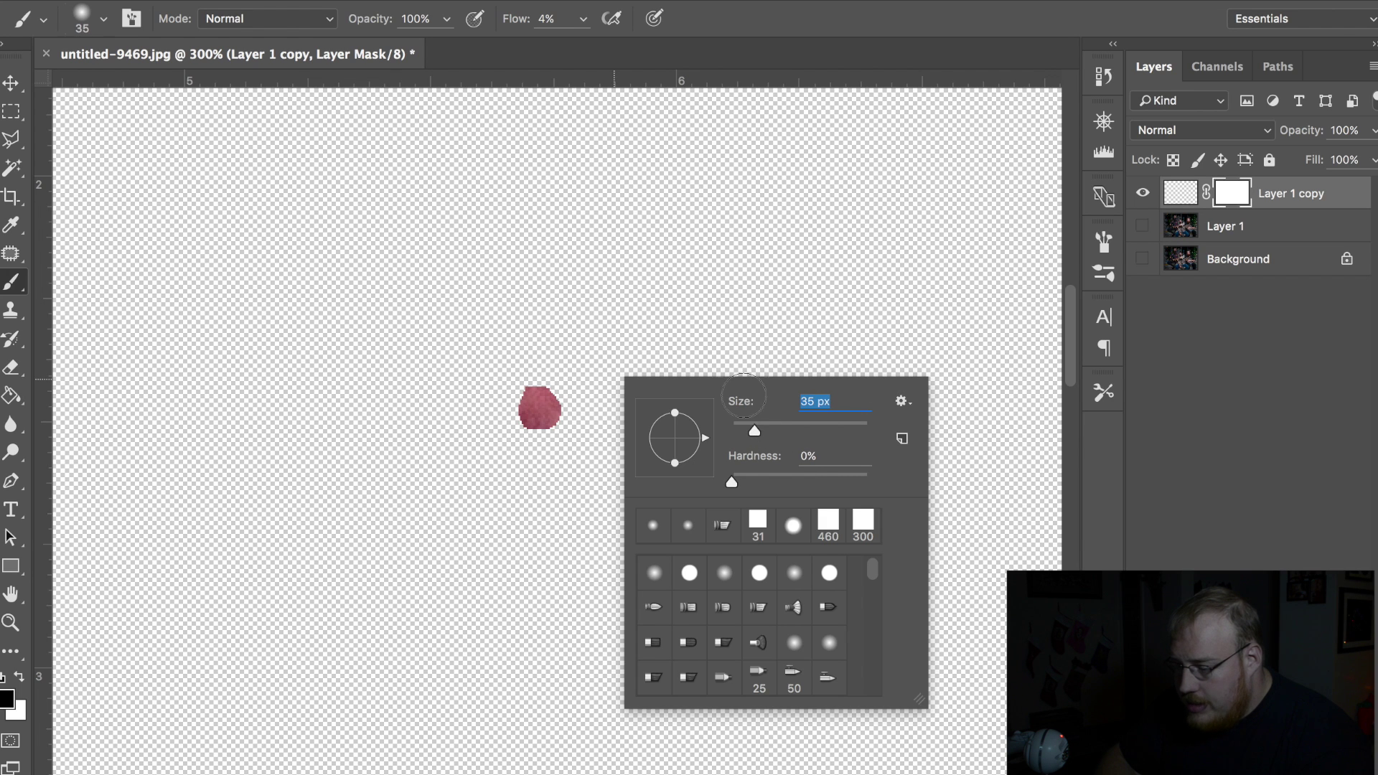
key(Return)
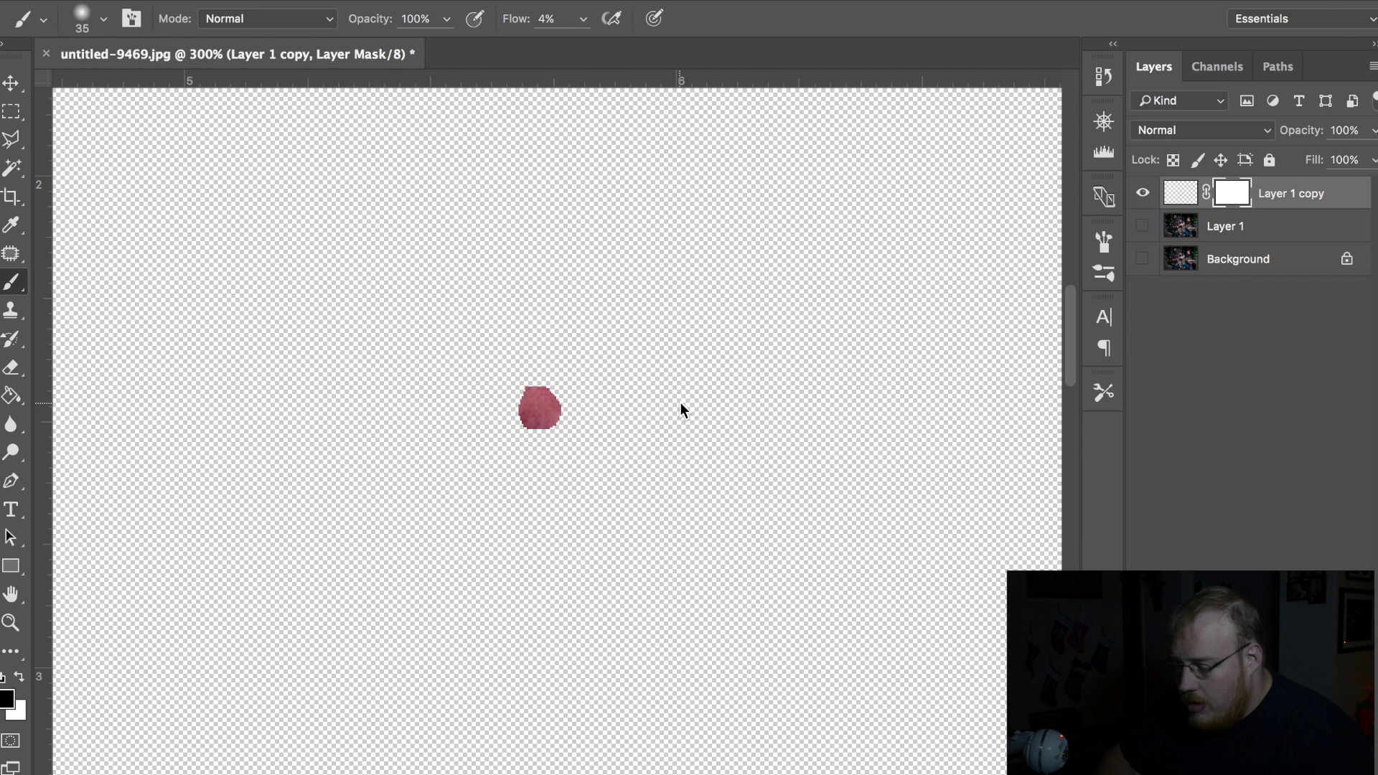
right_click(680, 409)
key(Return)
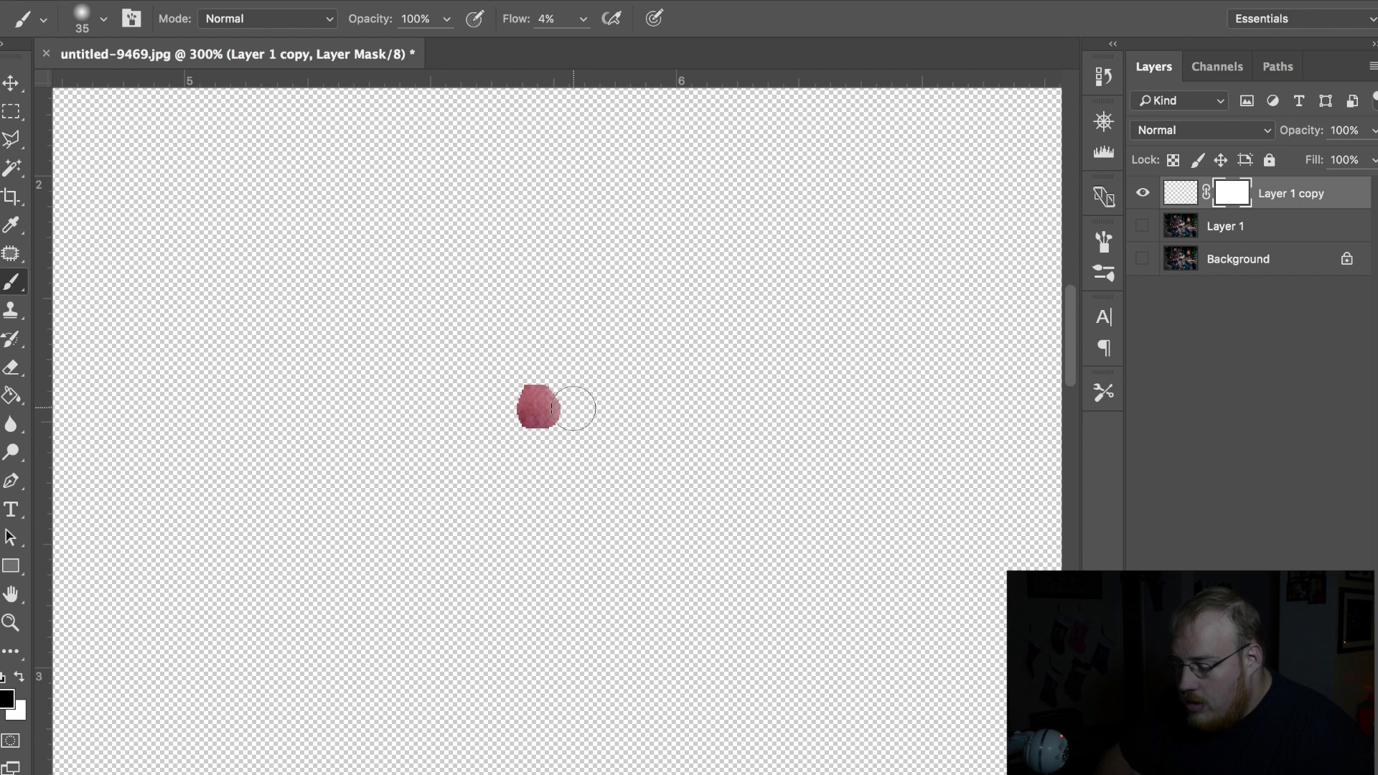
scroll(574, 408, up, 1)
scroll(553, 333, up, 2)
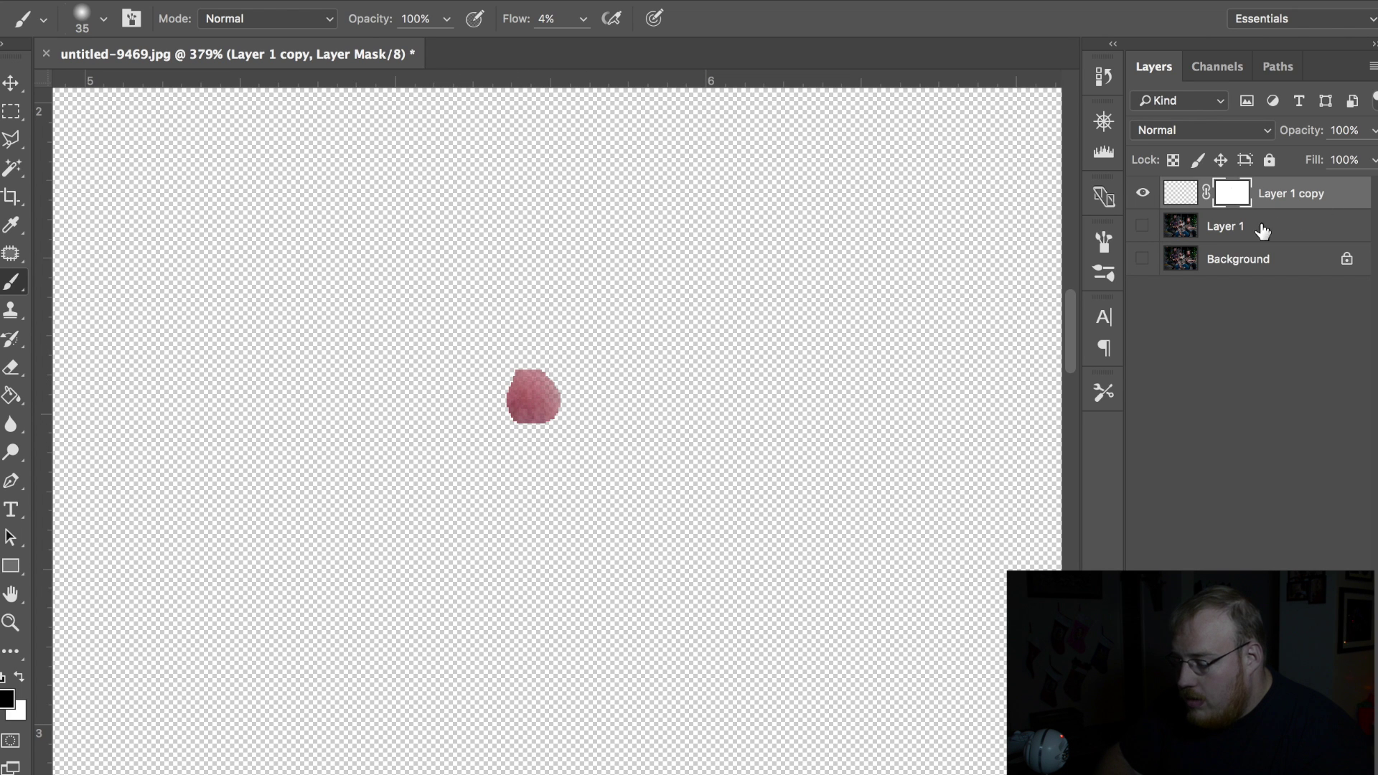
Step: Show Layer 1 beneath the patch, then toggle Layer 1 copy off and on
click(1143, 225)
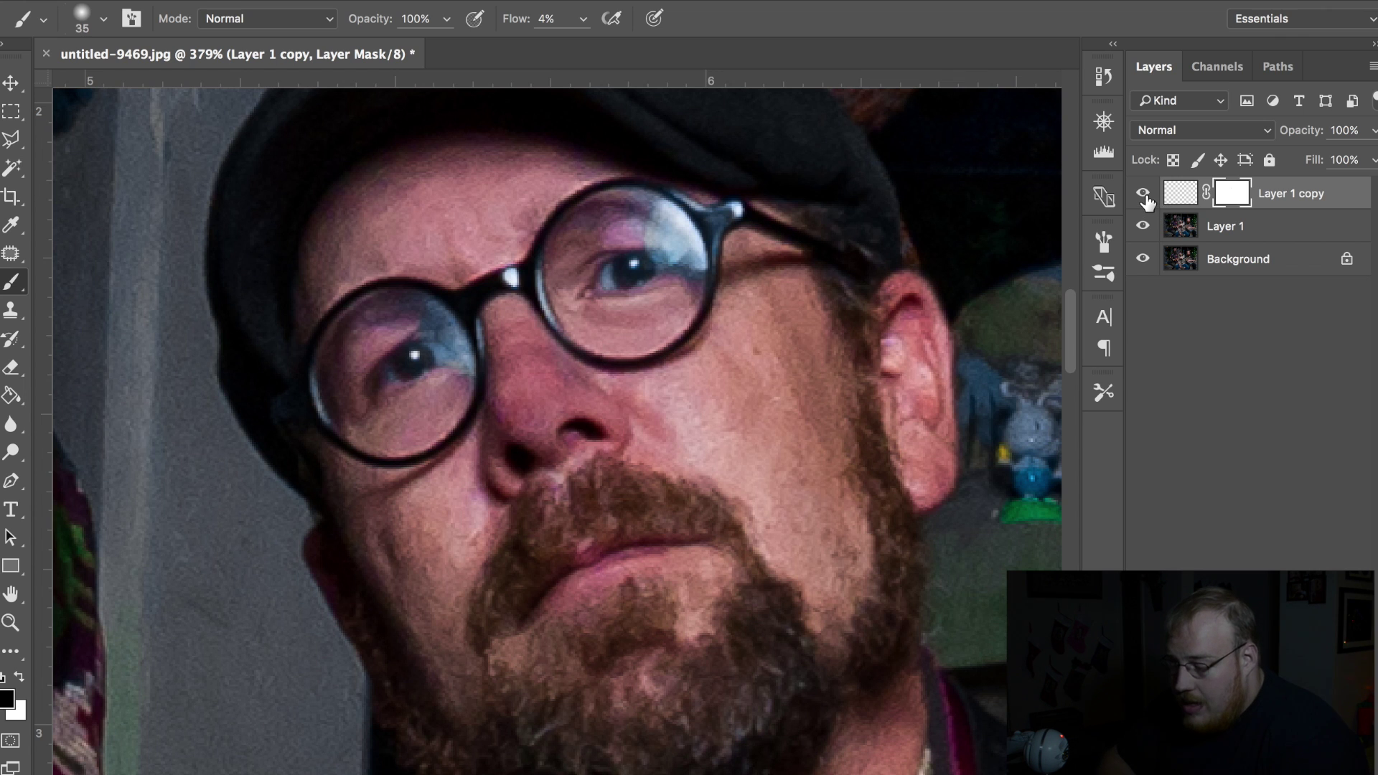
click(1143, 194)
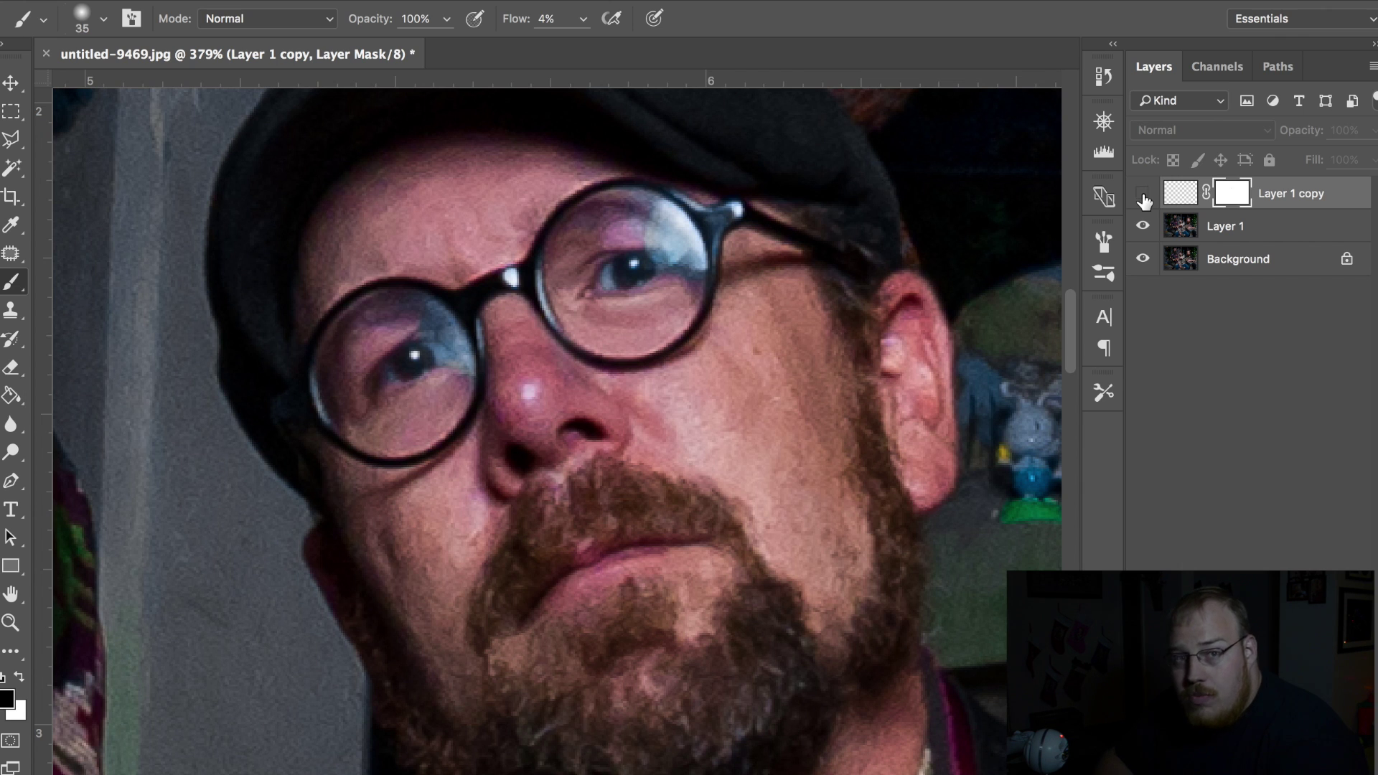
click(1144, 194)
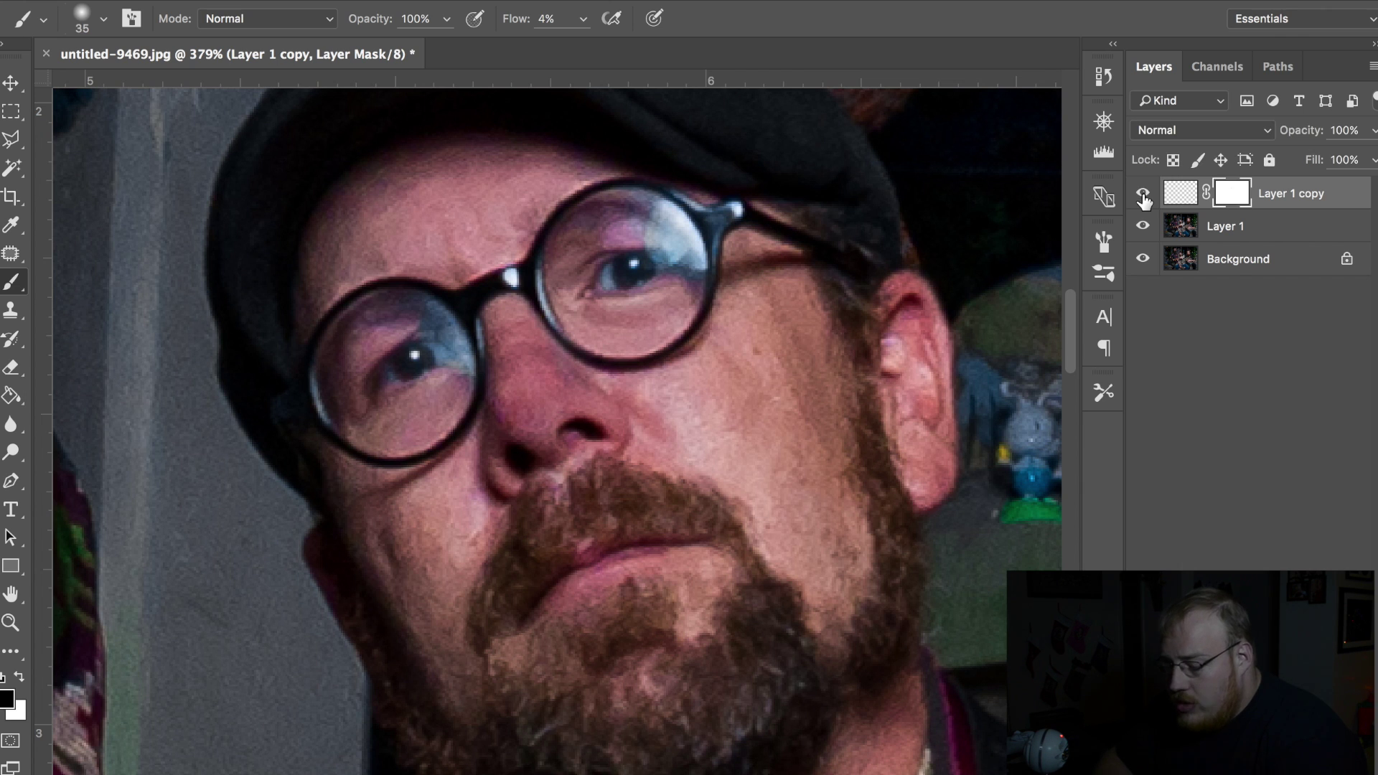